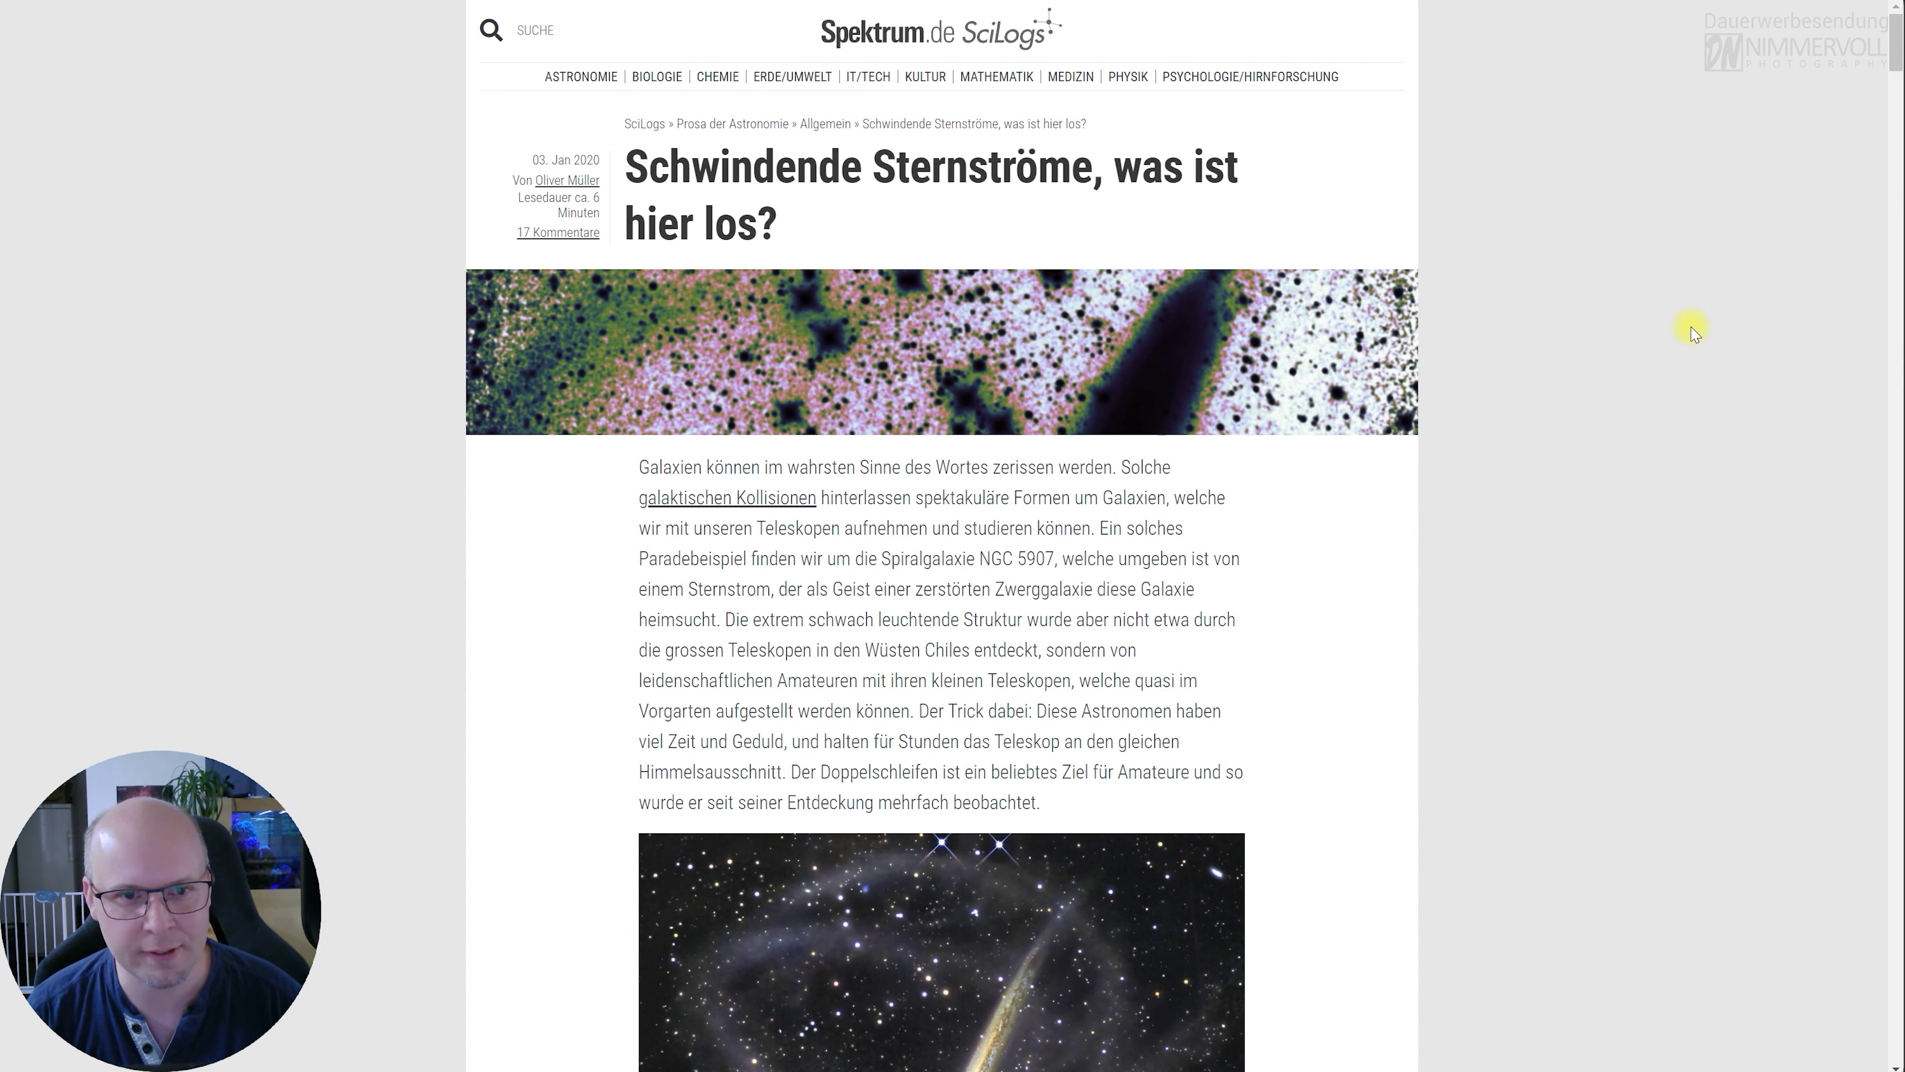
- Read through the Spektrum SciLogs article on the star streams around NGC 5907, including its pictures
left_click_drag(1893, 61, 1895, 96)
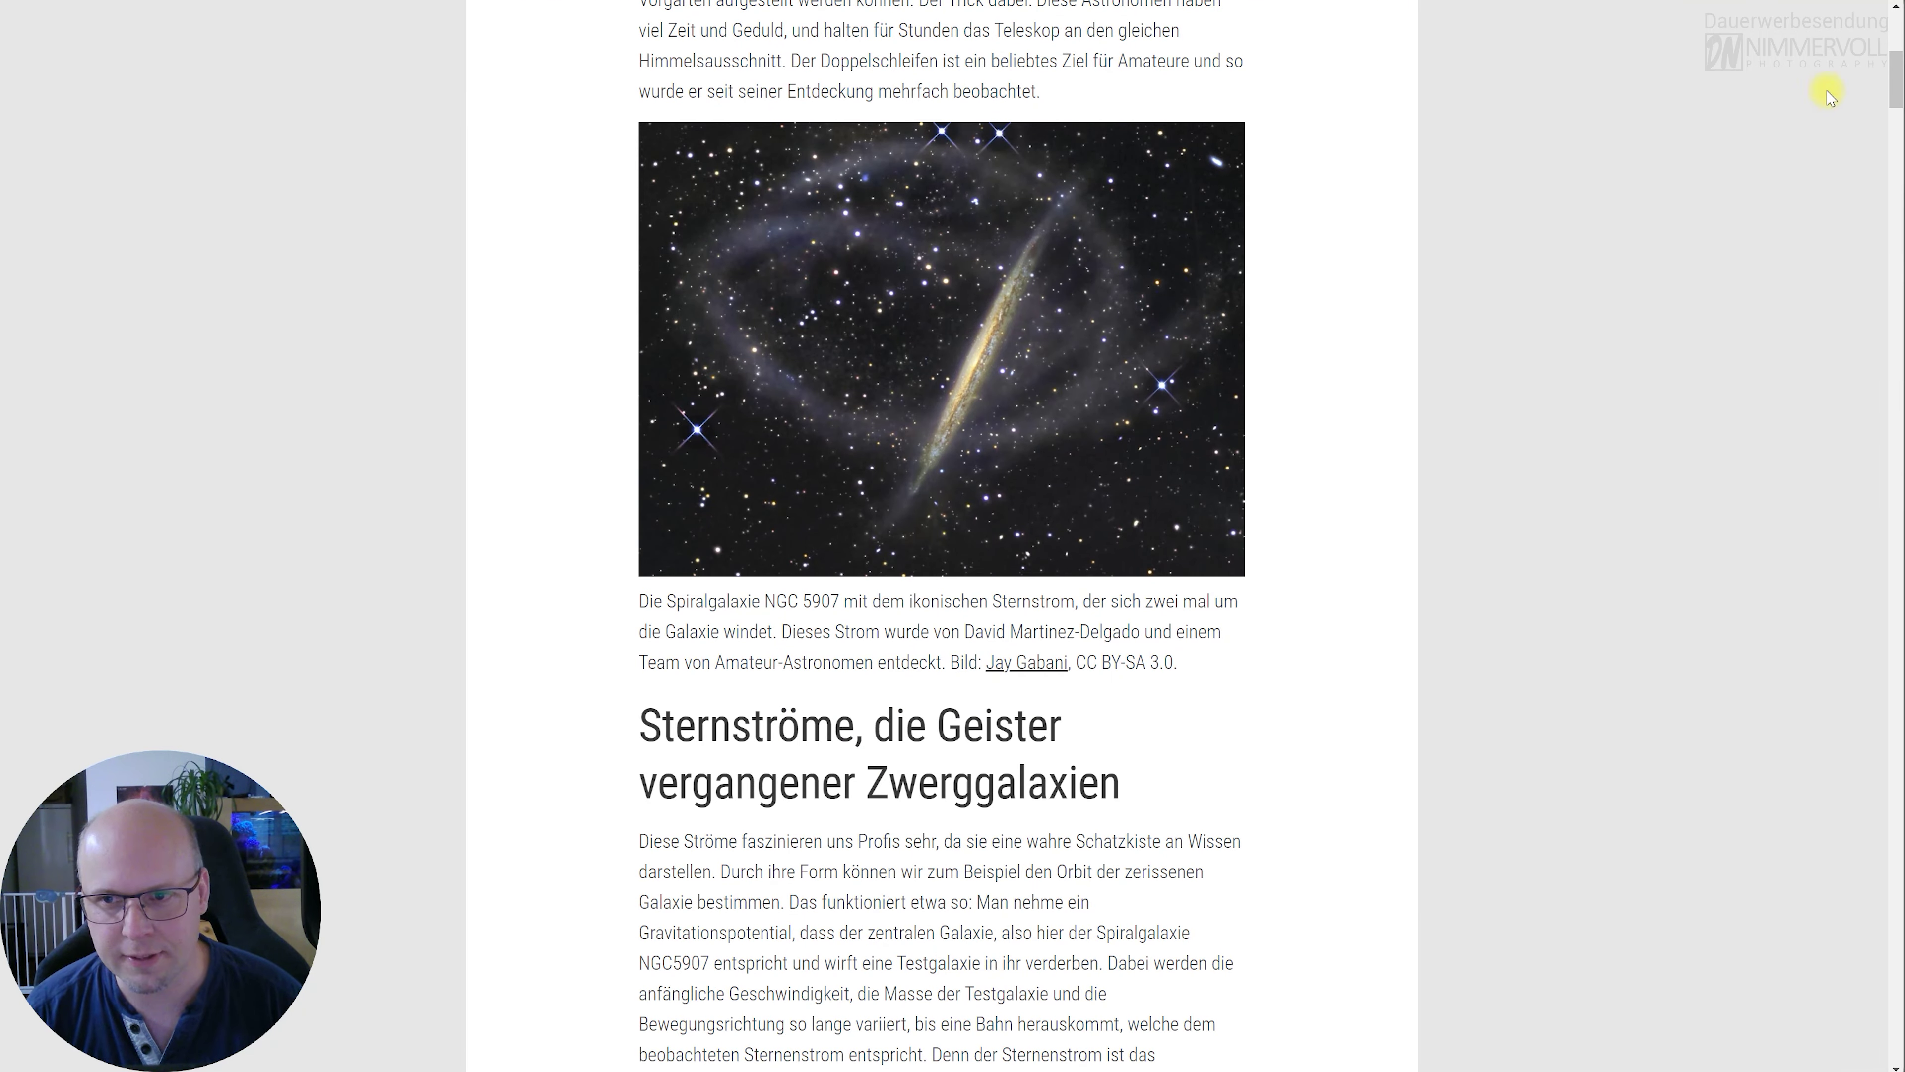
left_click_drag(1895, 91, 1900, 275)
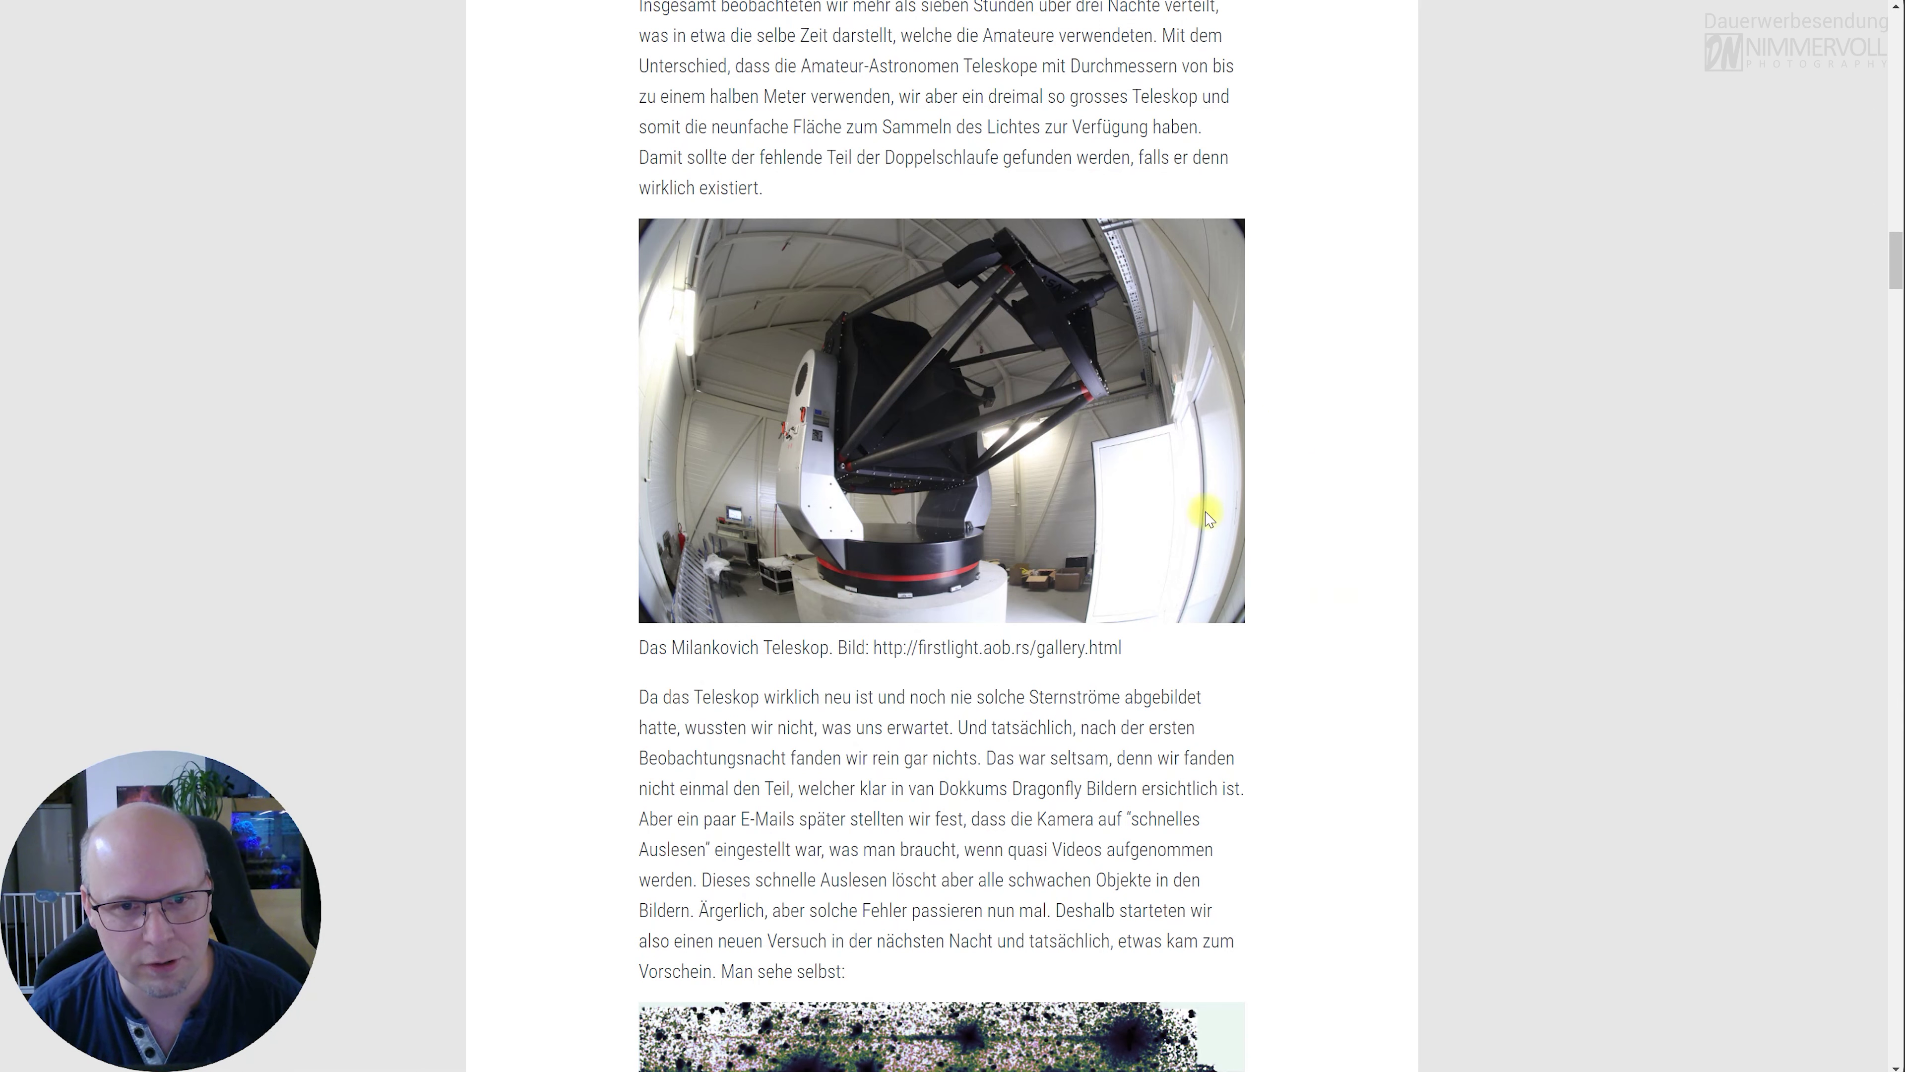
mouse_move(1899, 278)
left_mouse_down()
mouse_move(1899, 516)
mouse_move(1898, 351)
left_mouse_up()
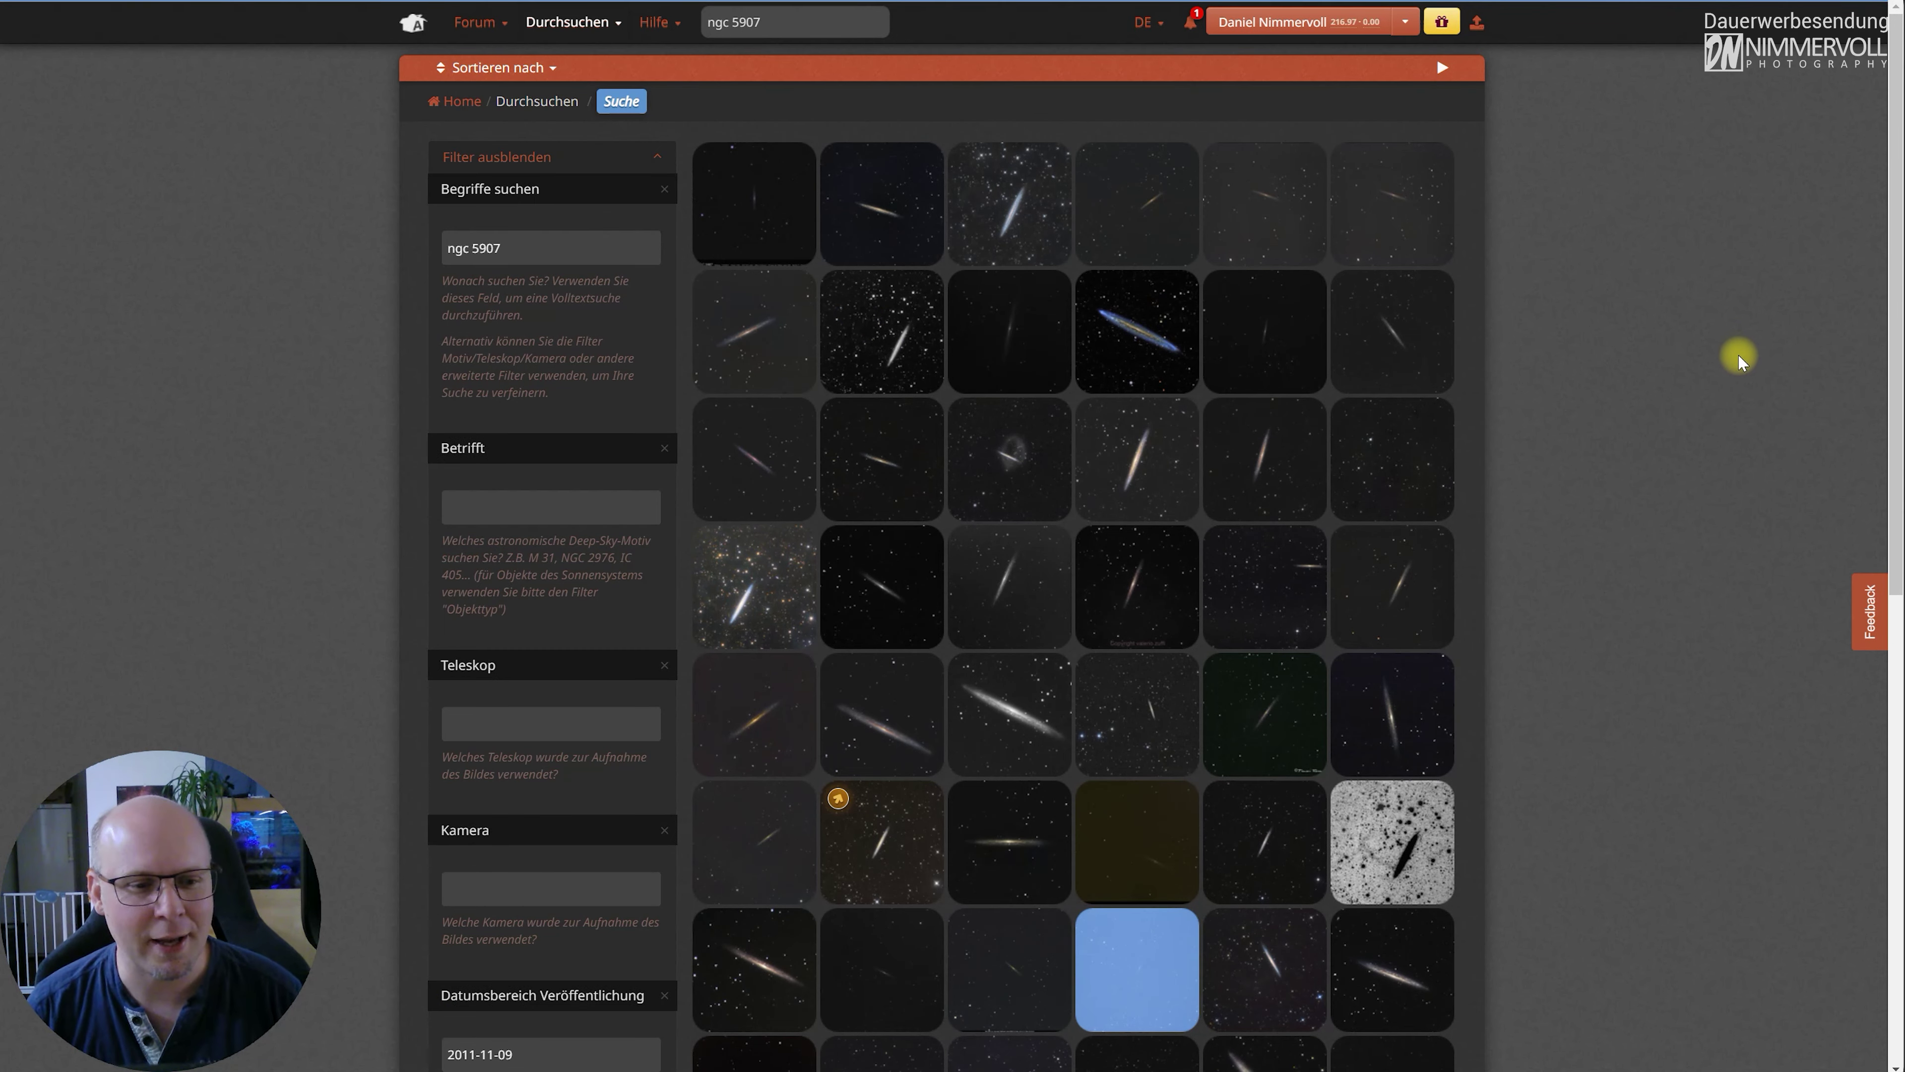
- Switch to AstroBin and sort the NGC 5907 image search results by Aufnahmedauer
scroll(1738, 354, "down", 4)
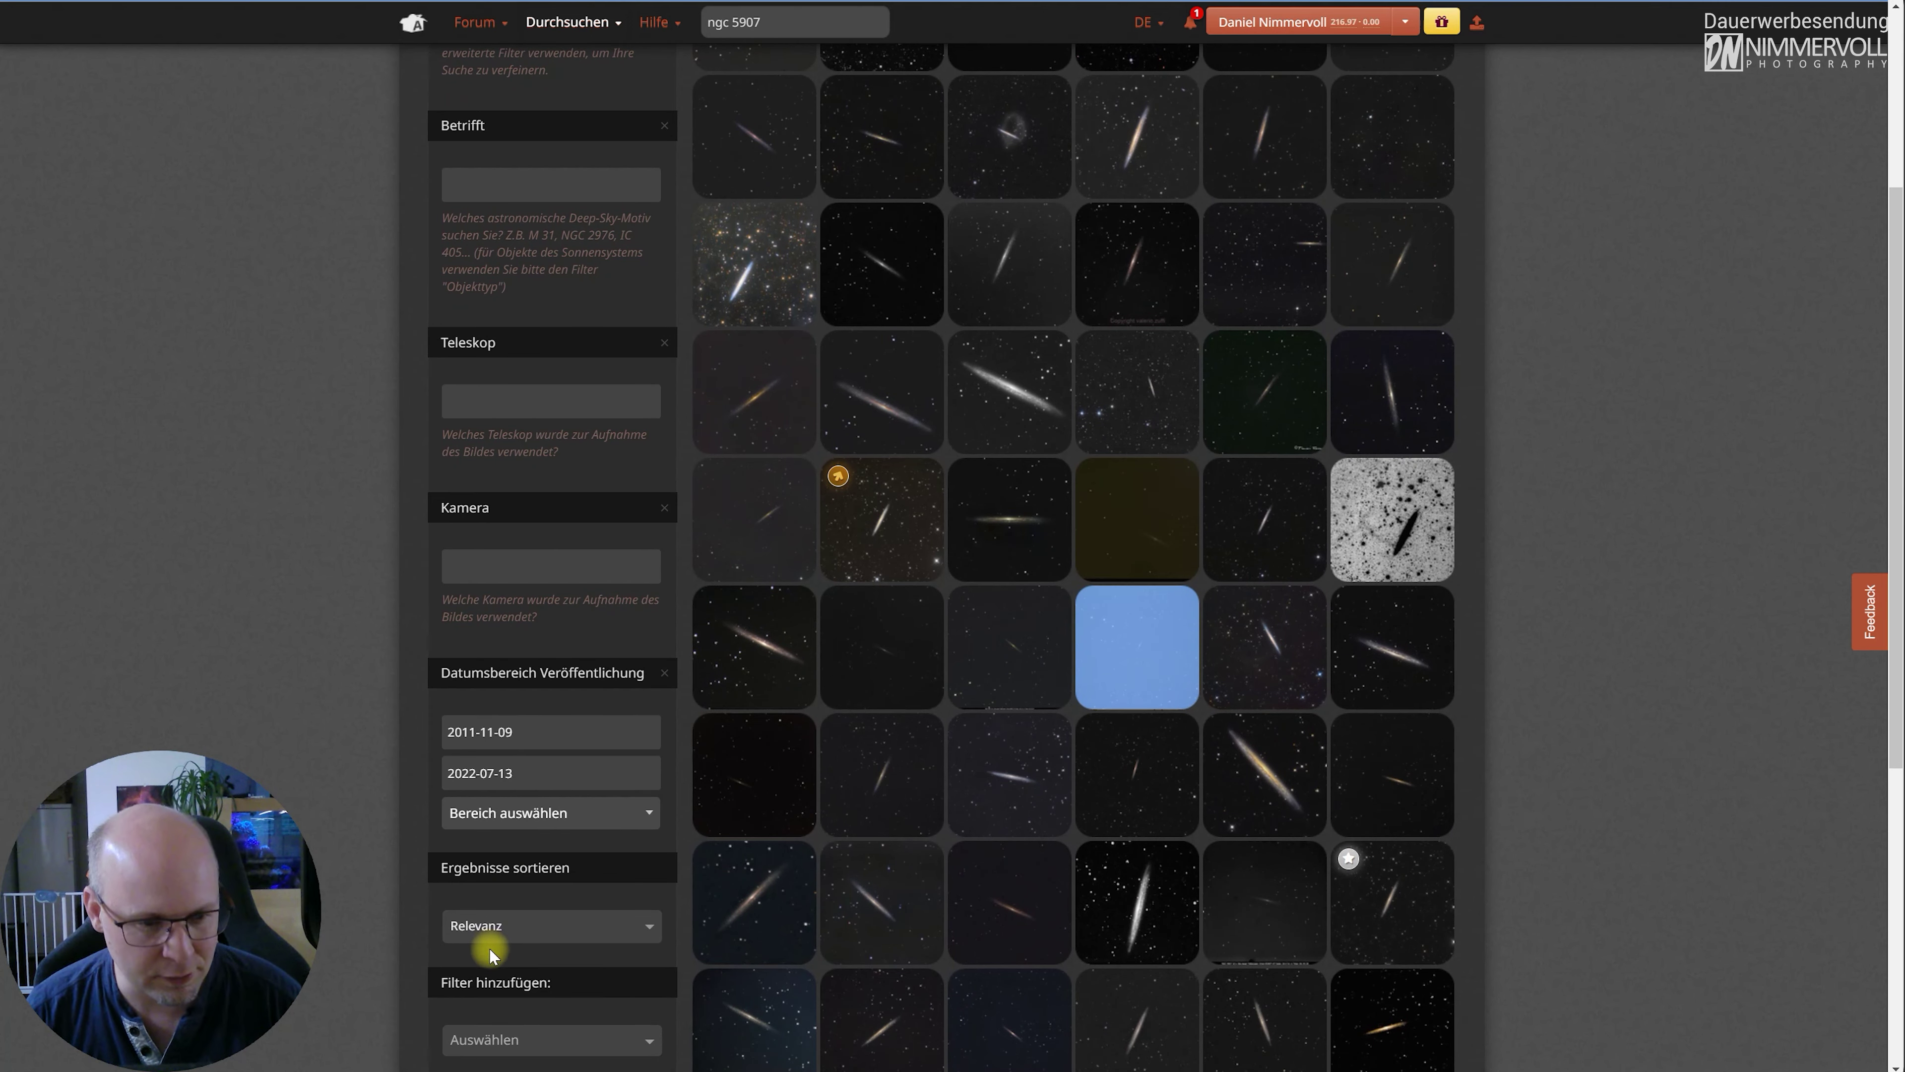
left_click(498, 930)
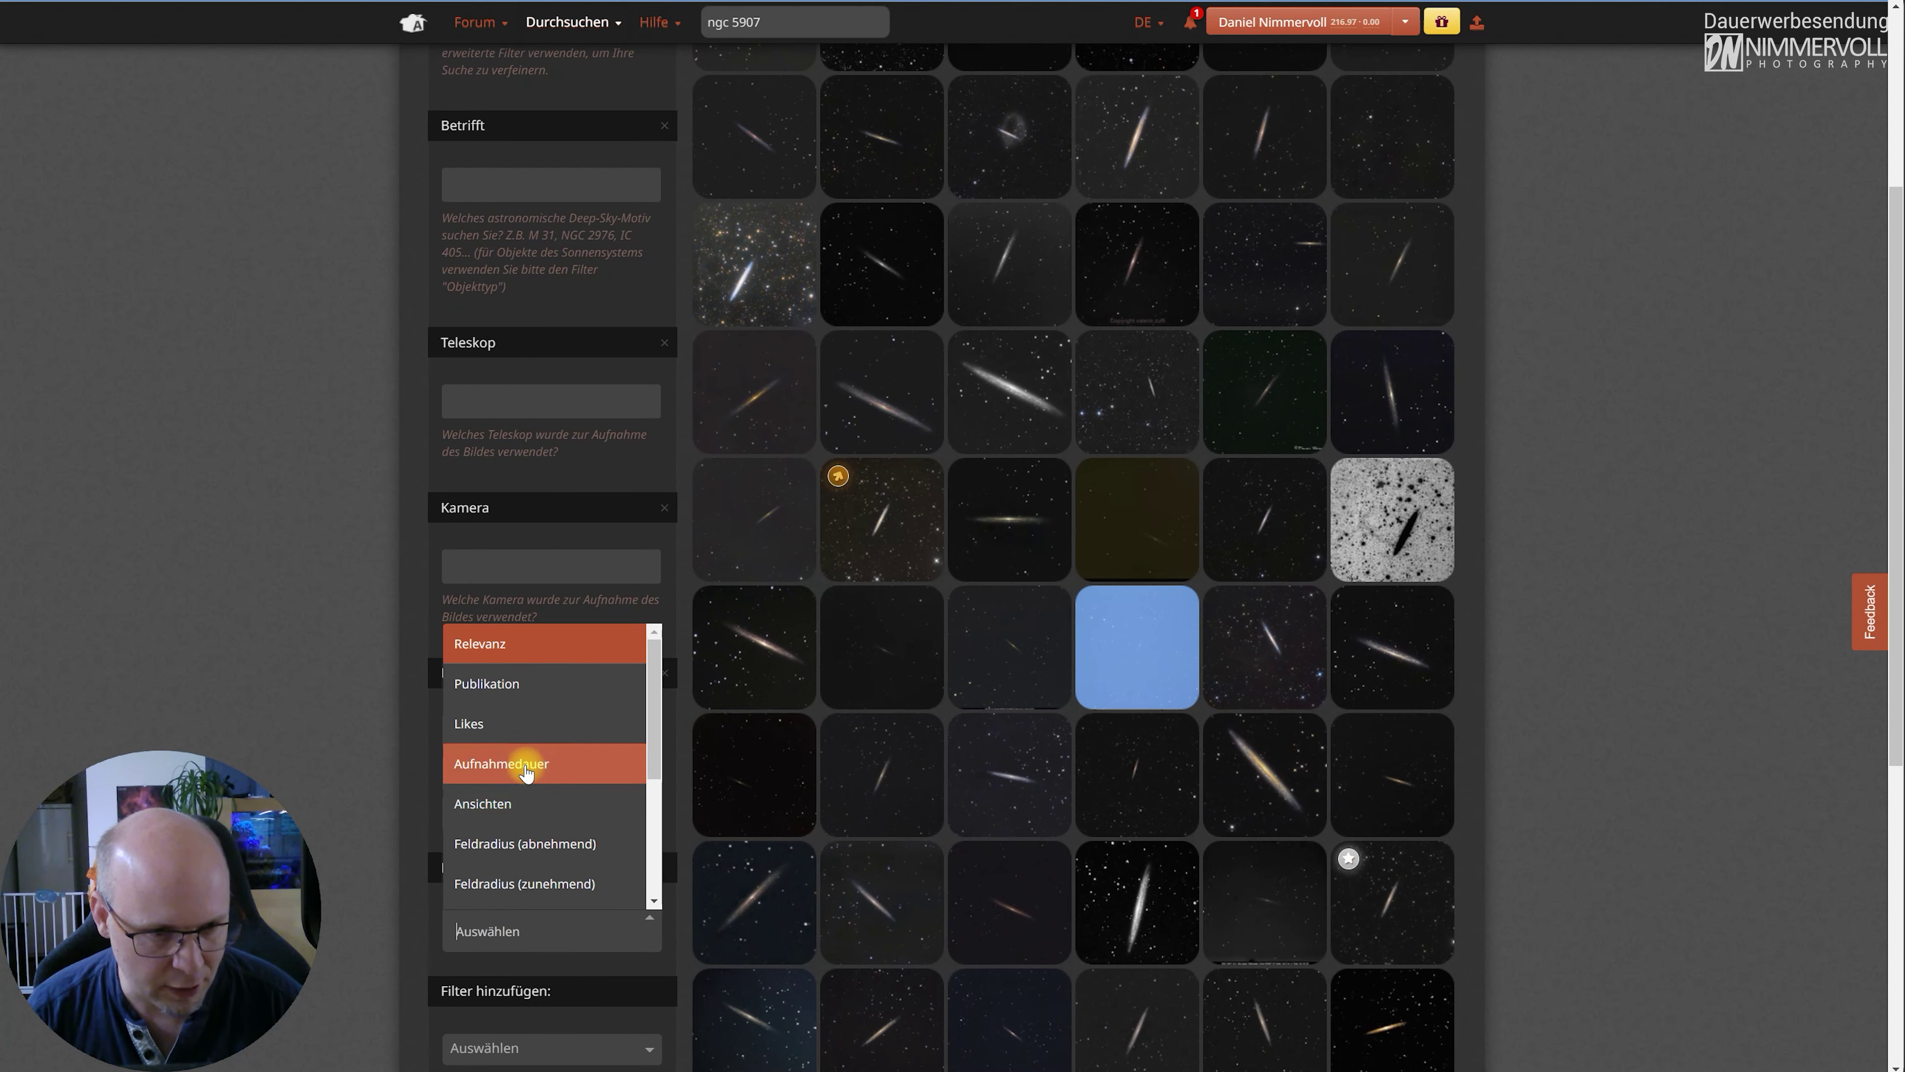
left_click(525, 773)
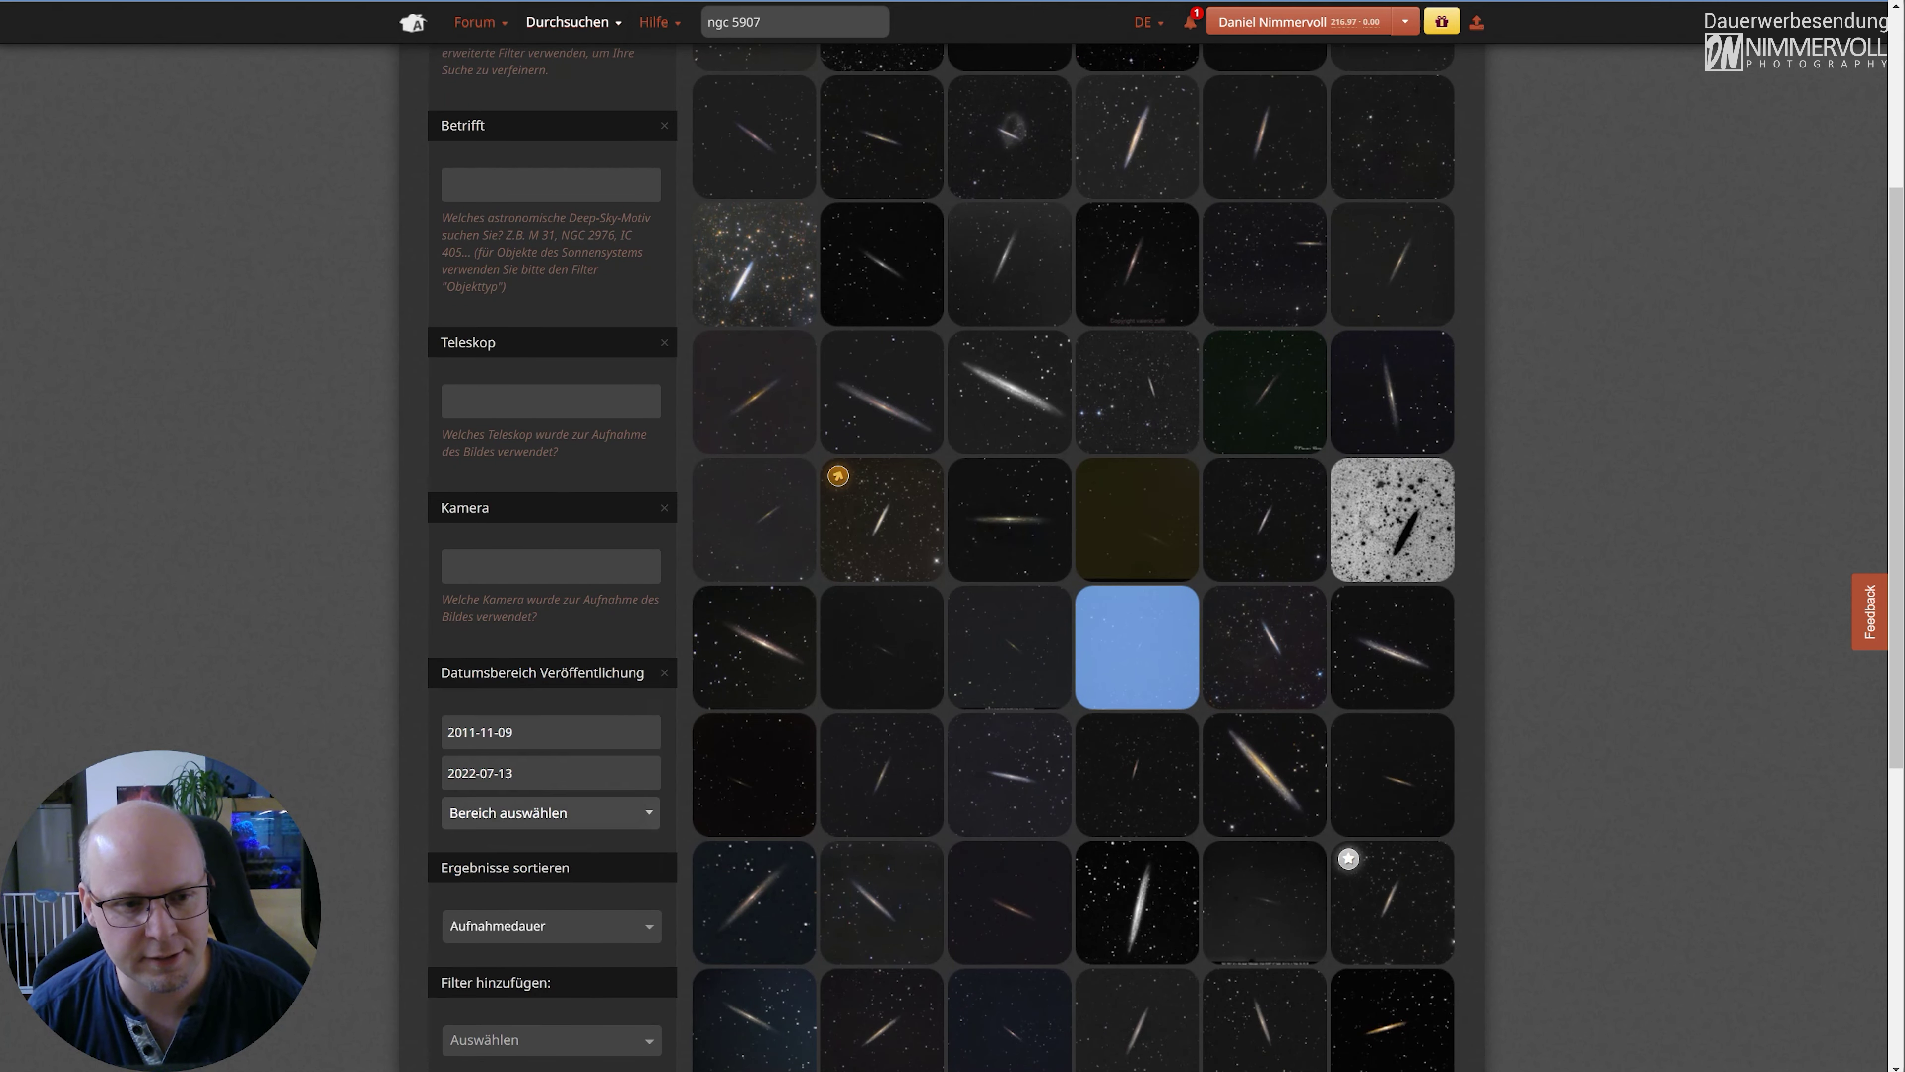
scroll(1789, 622, "up", 4)
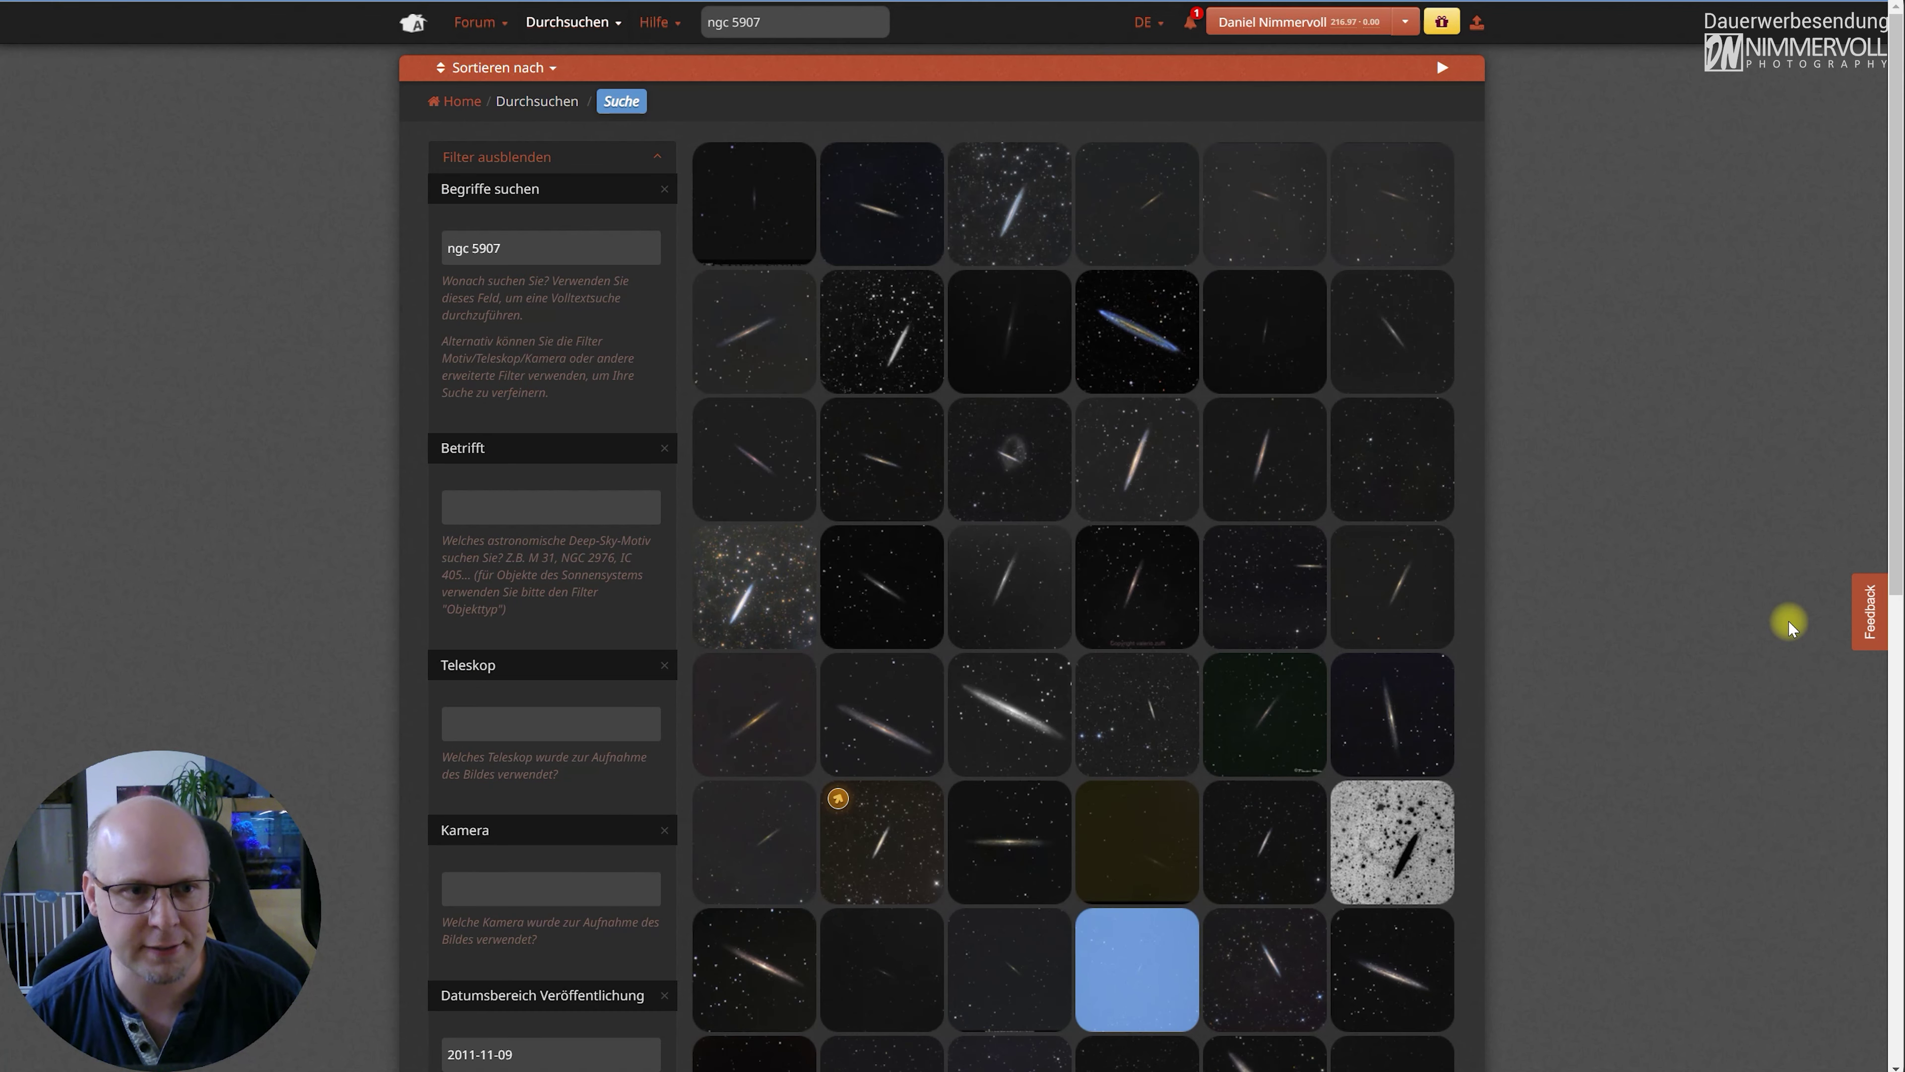
scroll(1674, 591, "down", 6)
left_click(552, 955)
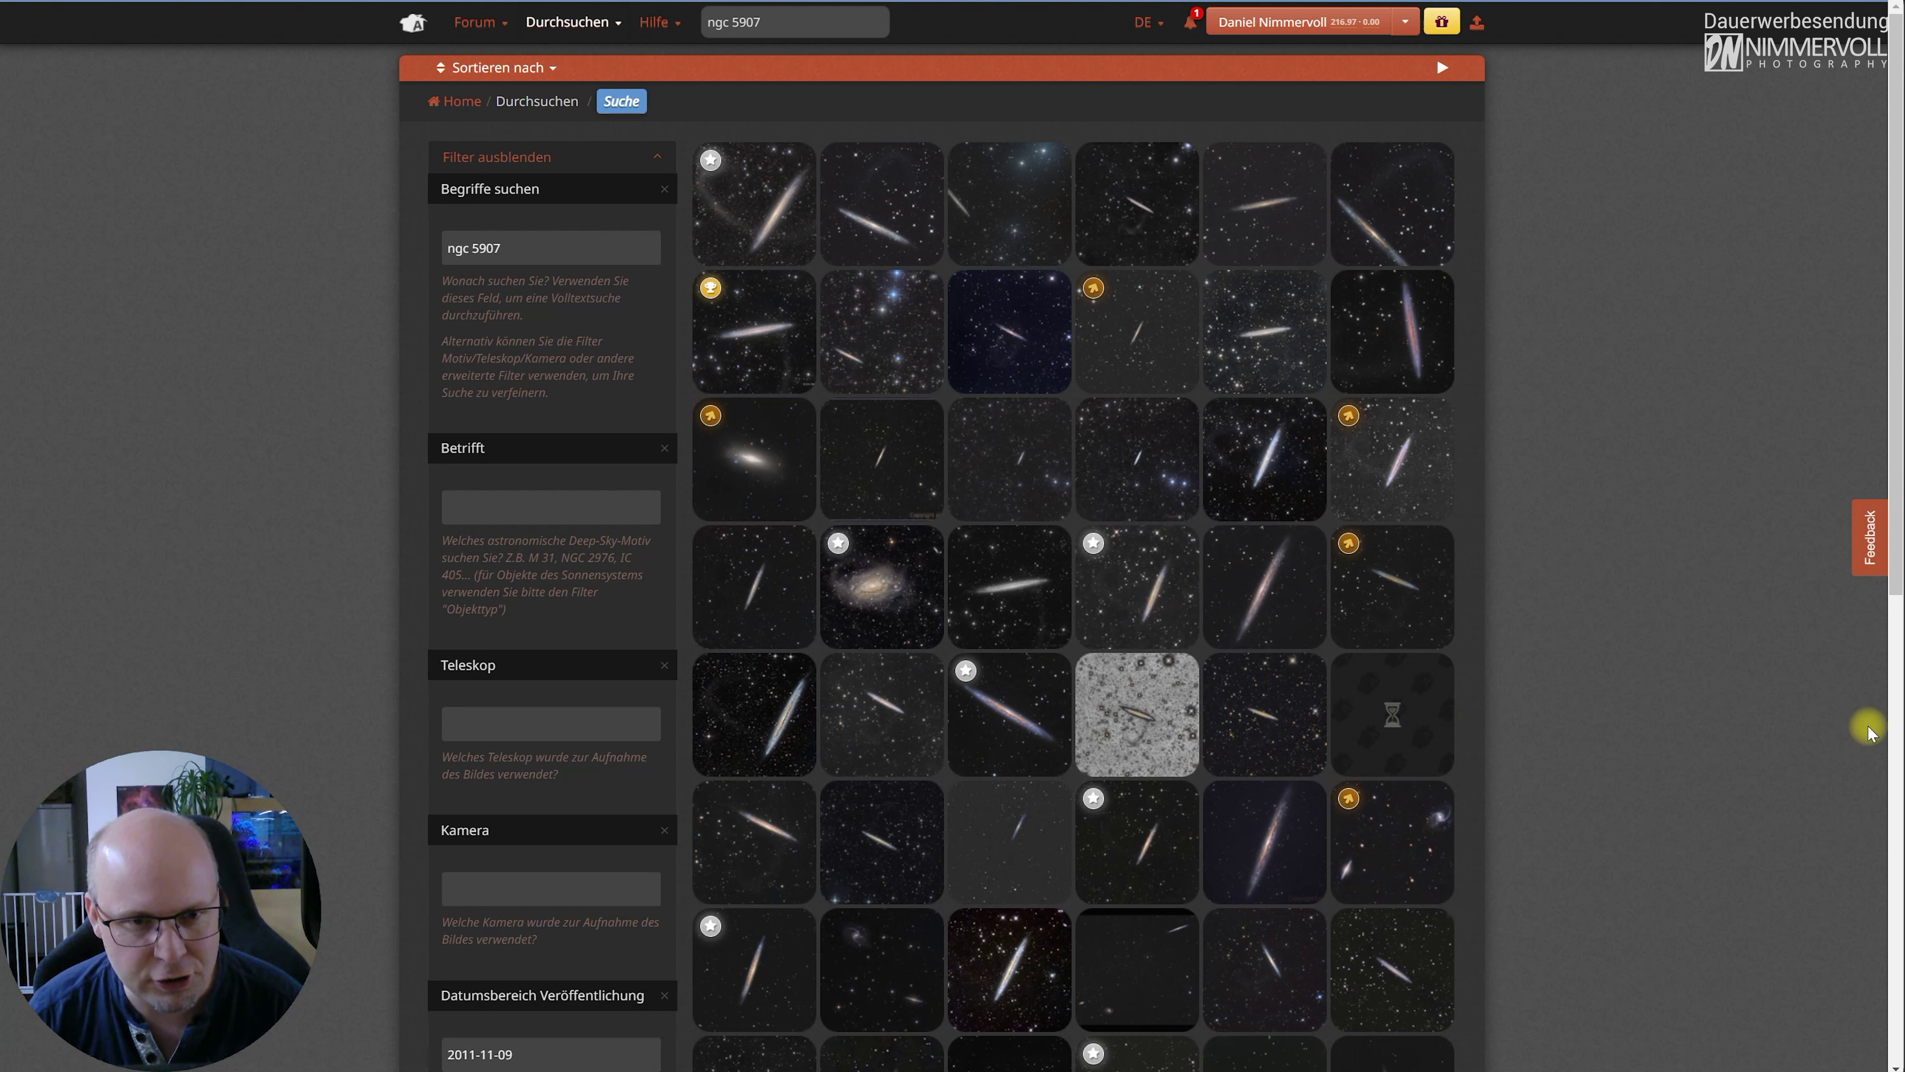
- Open the first search result, the Team Omicron image of NGC 5907, and review its equipment, exposure details and description
mouse_move(766, 229)
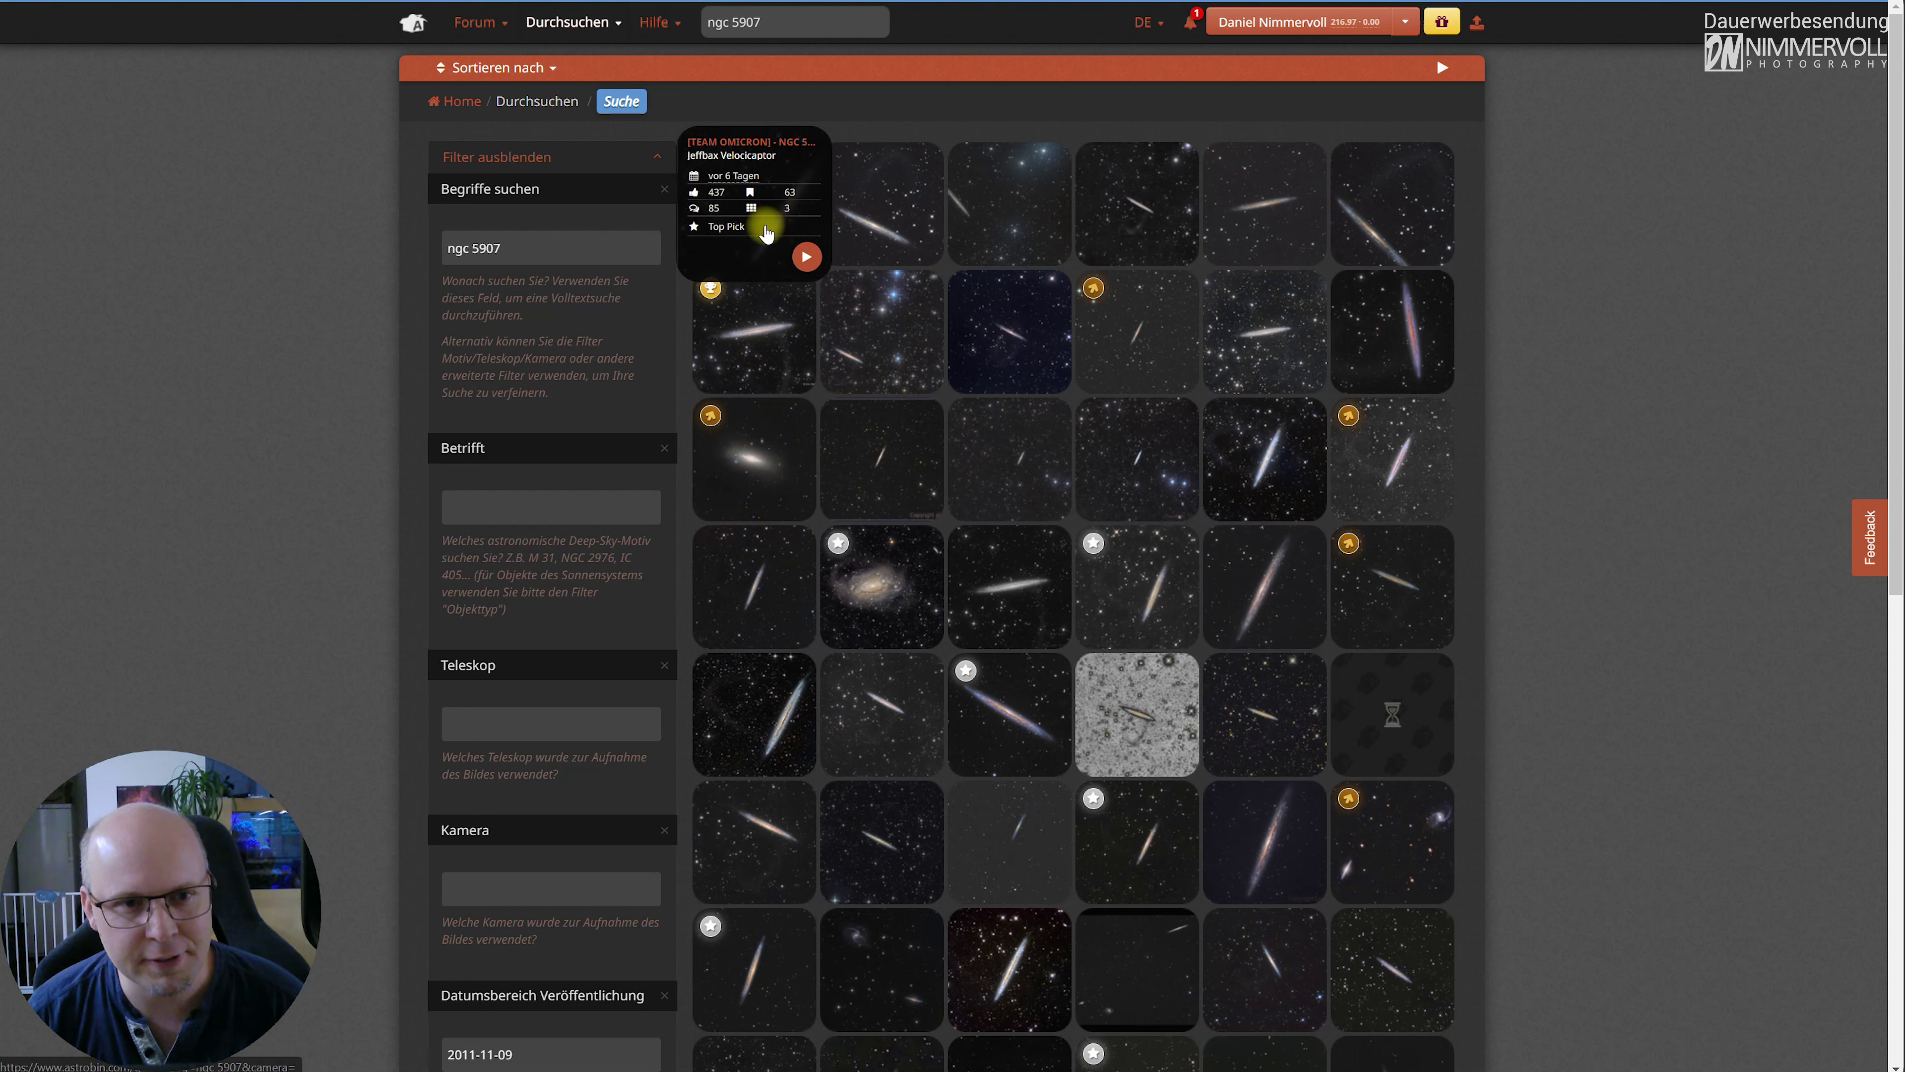
left_click(770, 223)
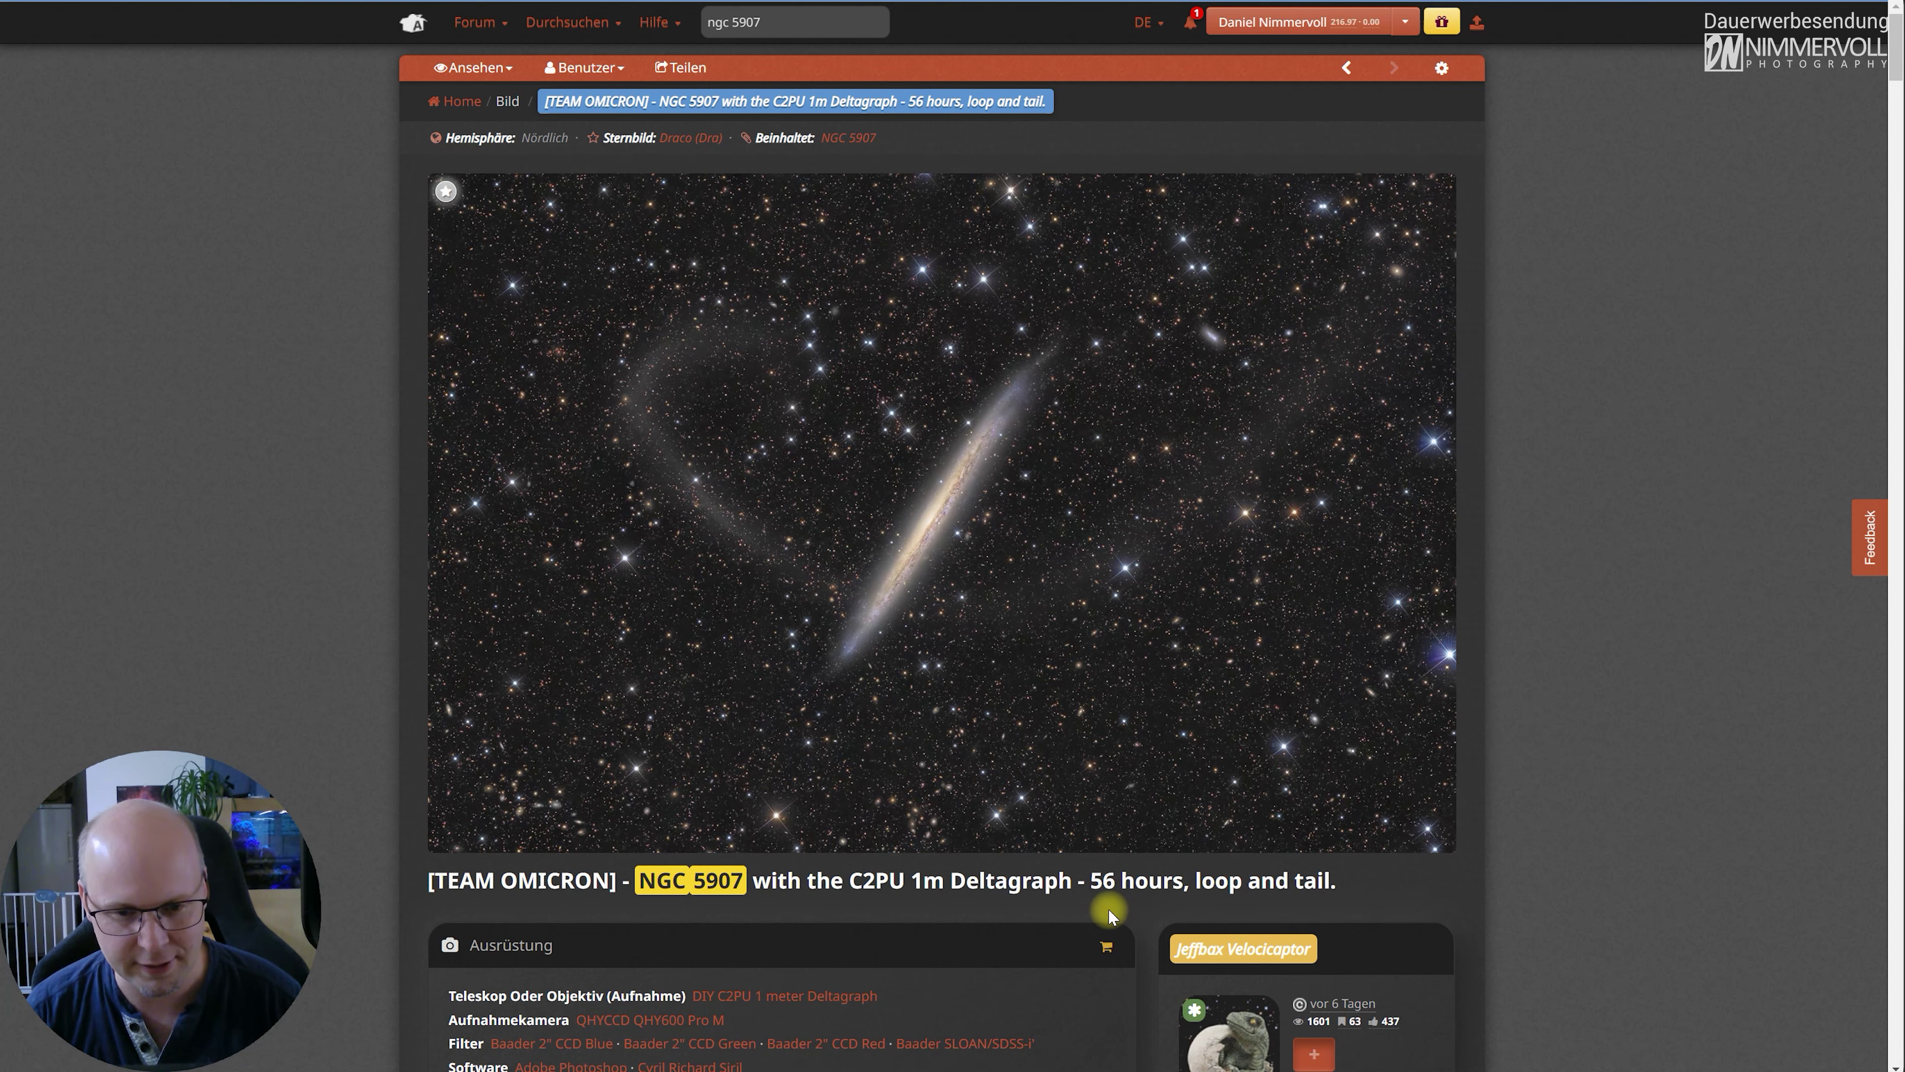
scroll(1777, 532, "down", 10)
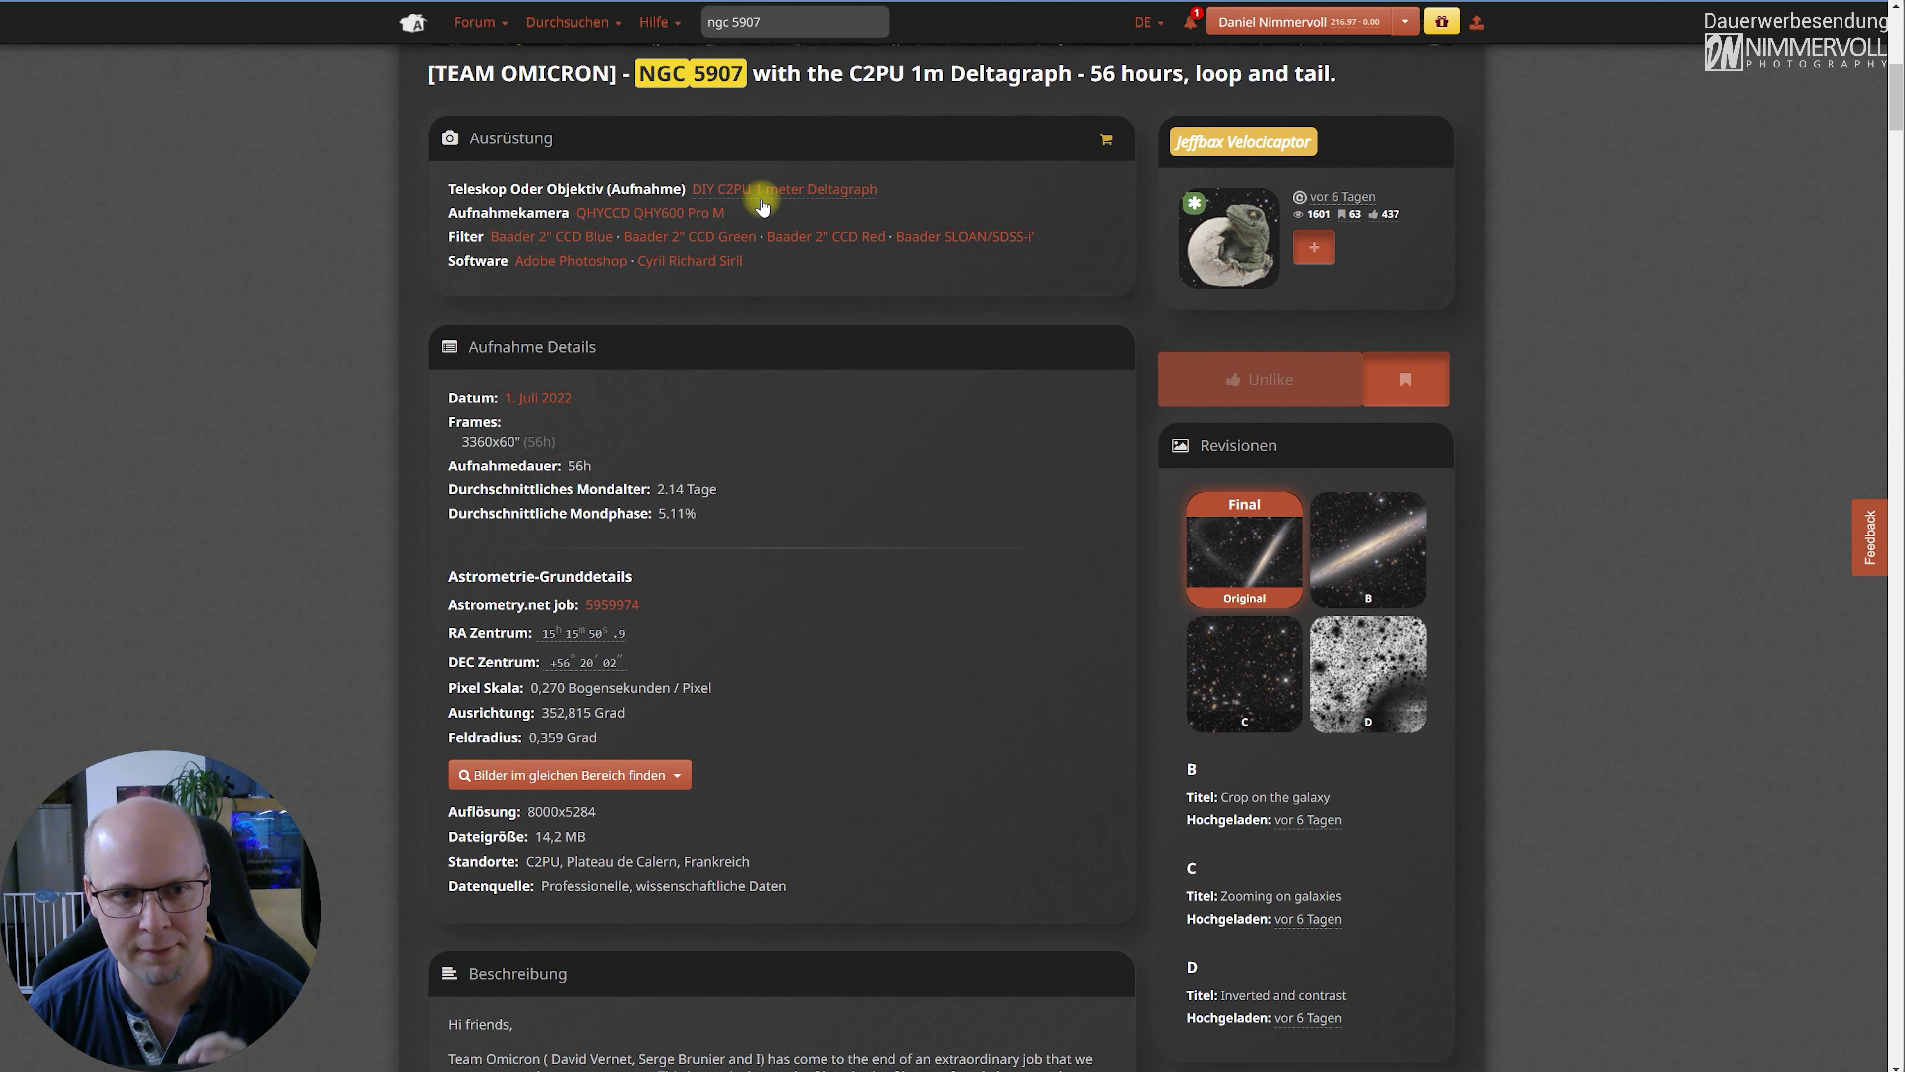
scroll(1843, 474, "down", 4)
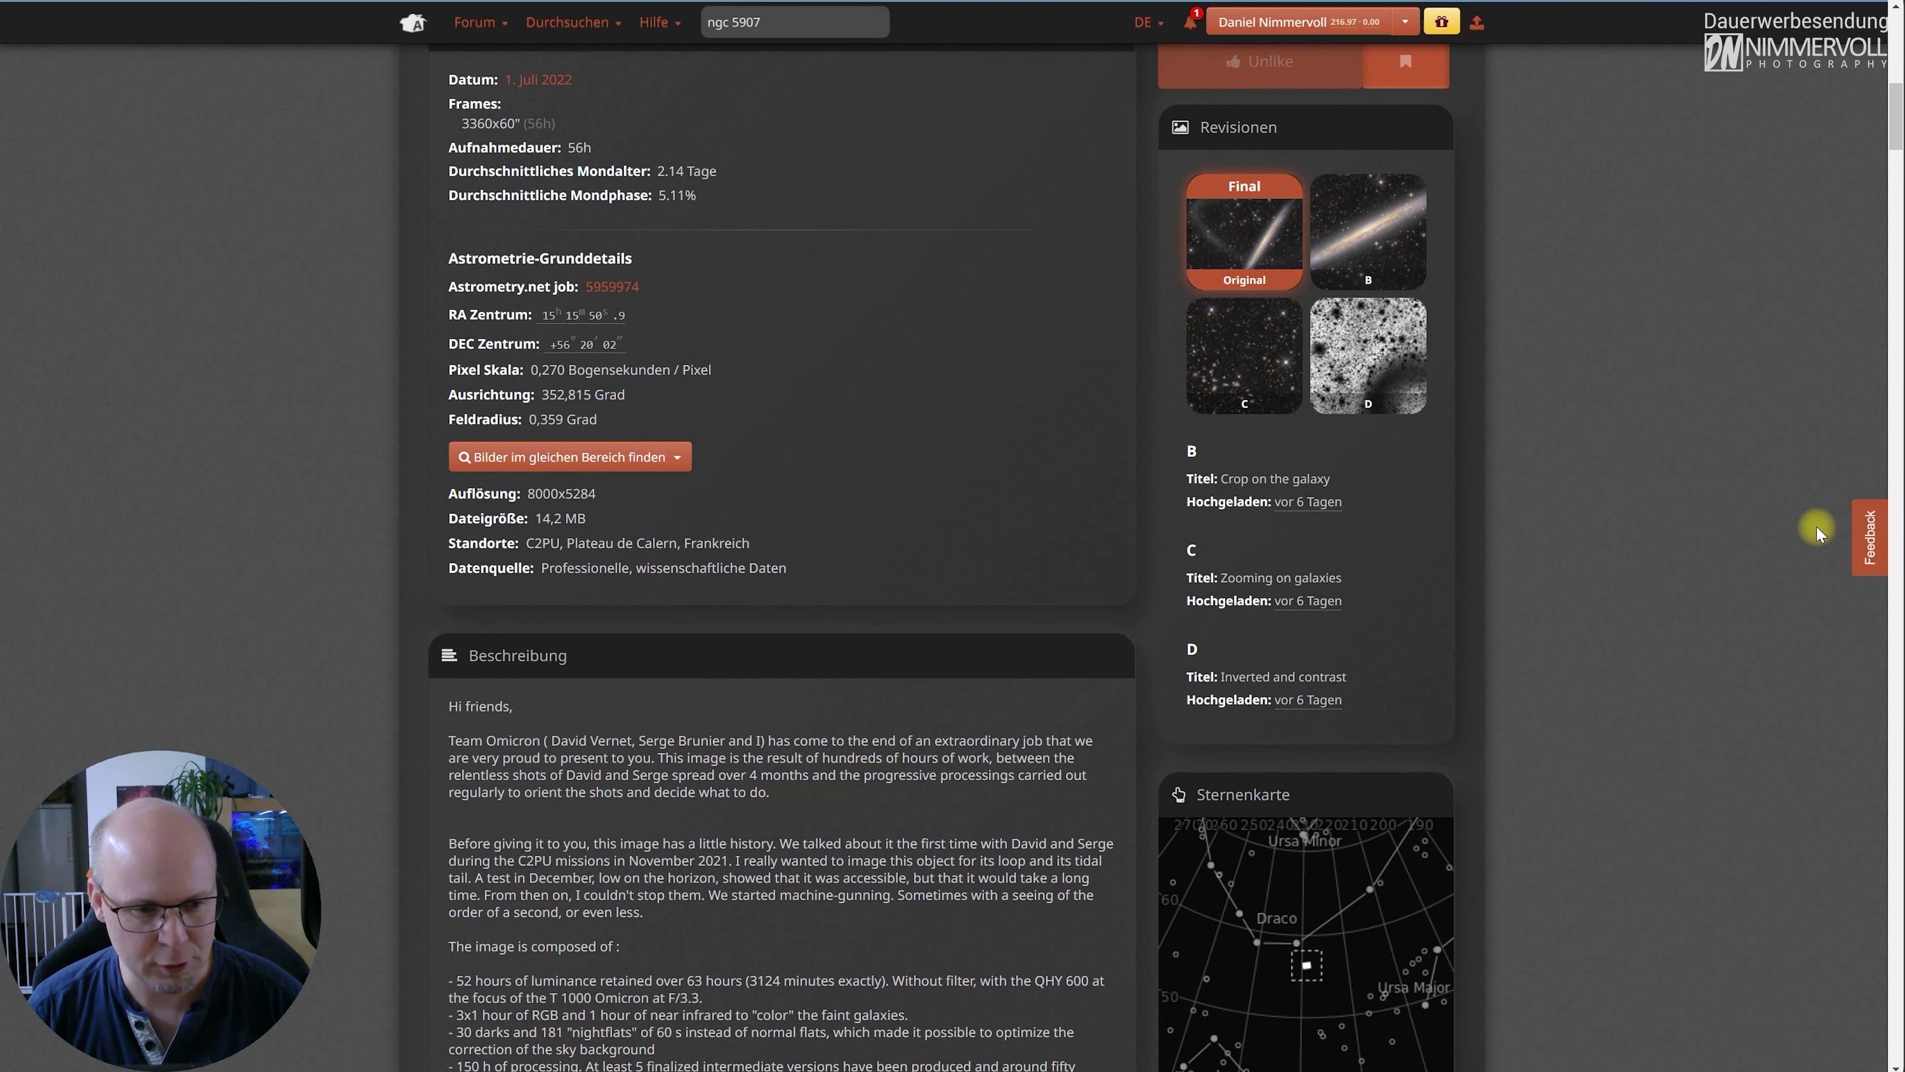
scroll(1816, 529, "up", 10)
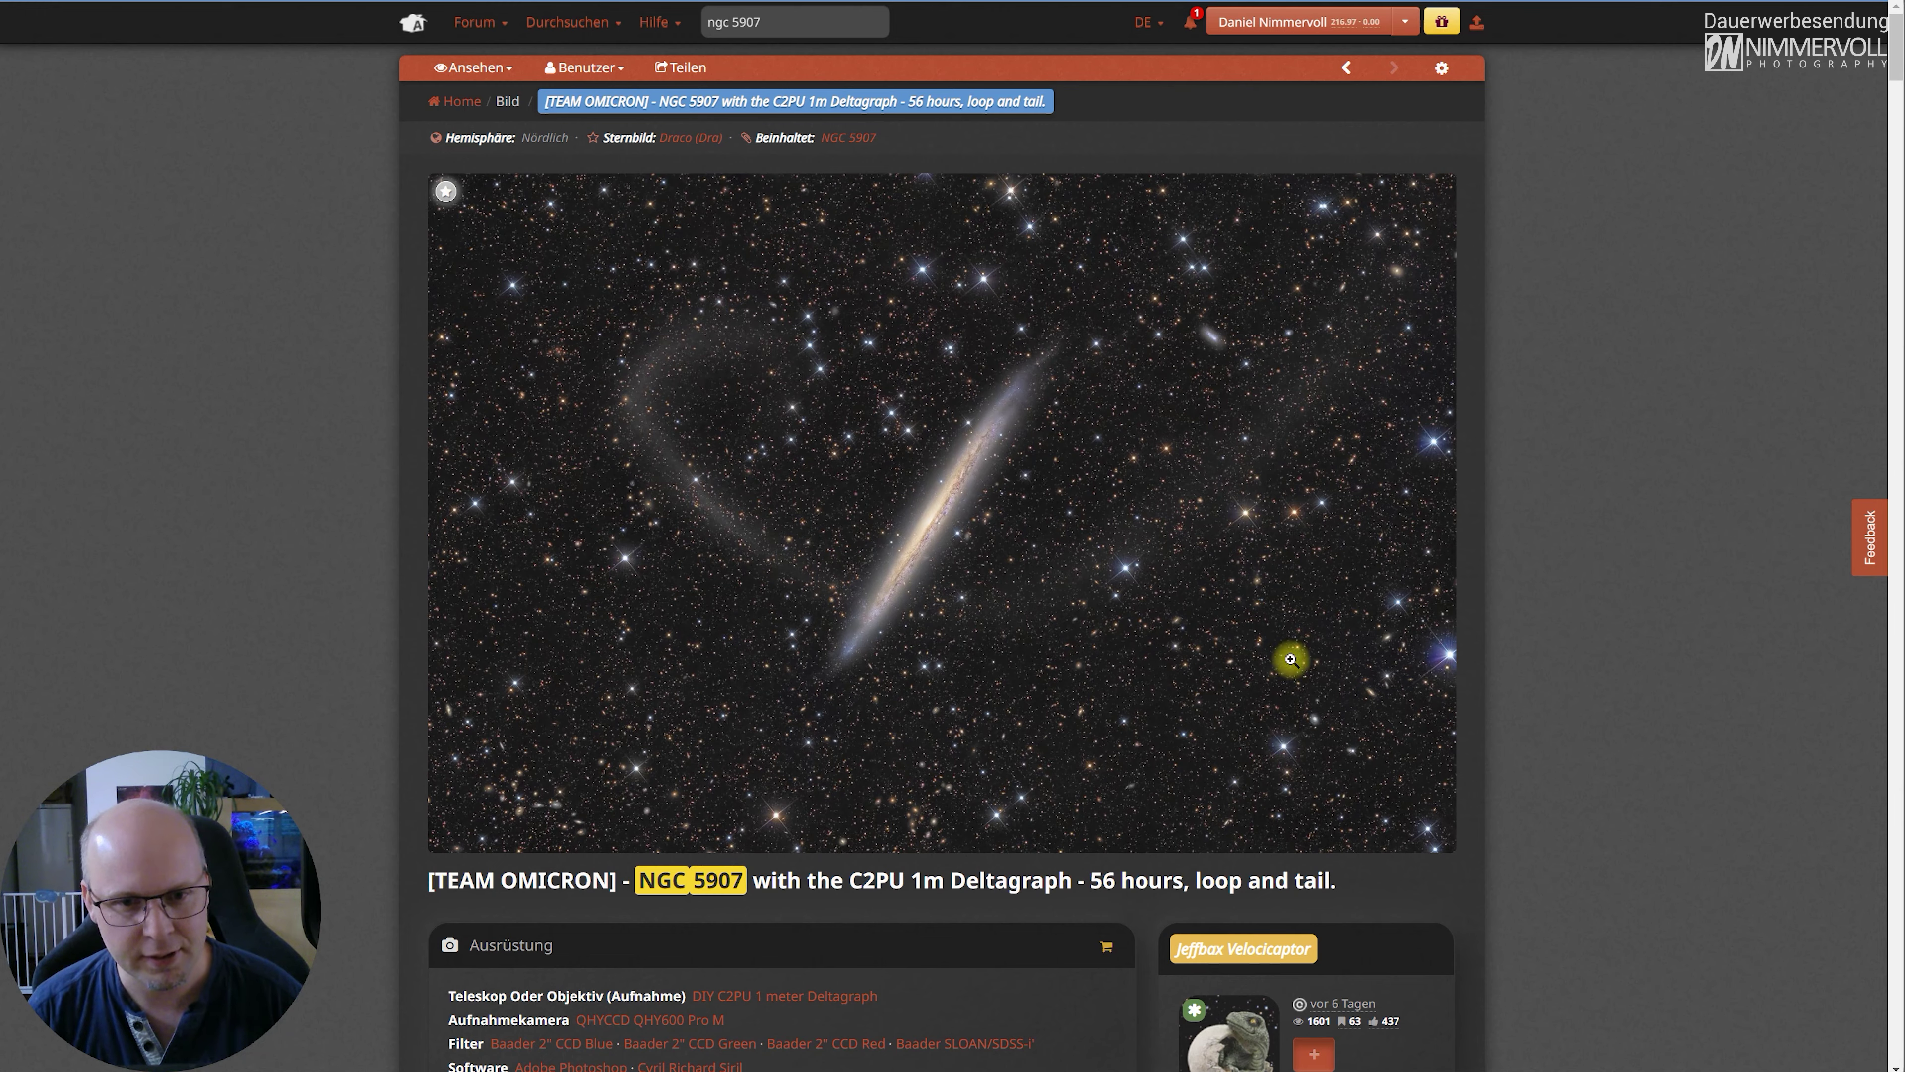
mouse_move(1119, 695)
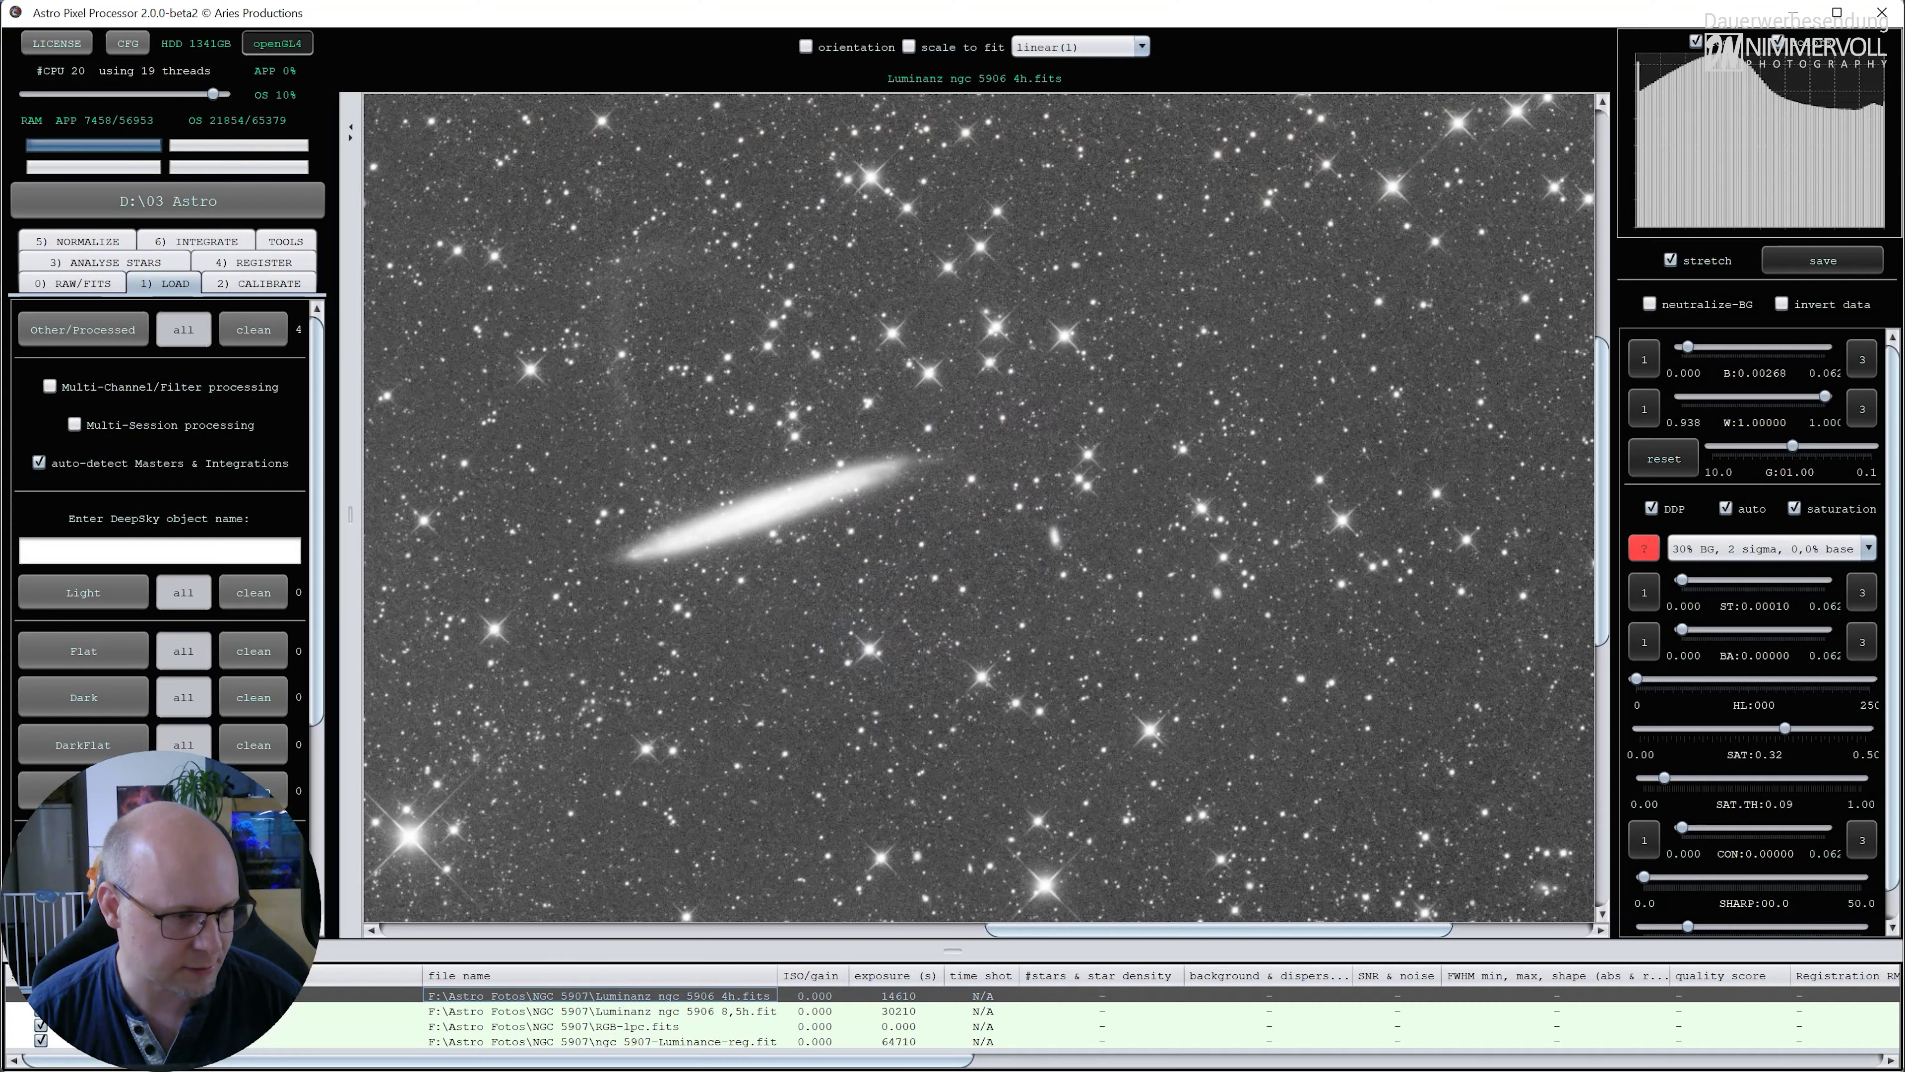
- Switch to Astro Pixel Processor, display ngc 5907-Luminance-reg.fit and examine the area around the galaxy
scroll(1088, 629, "down", 2)
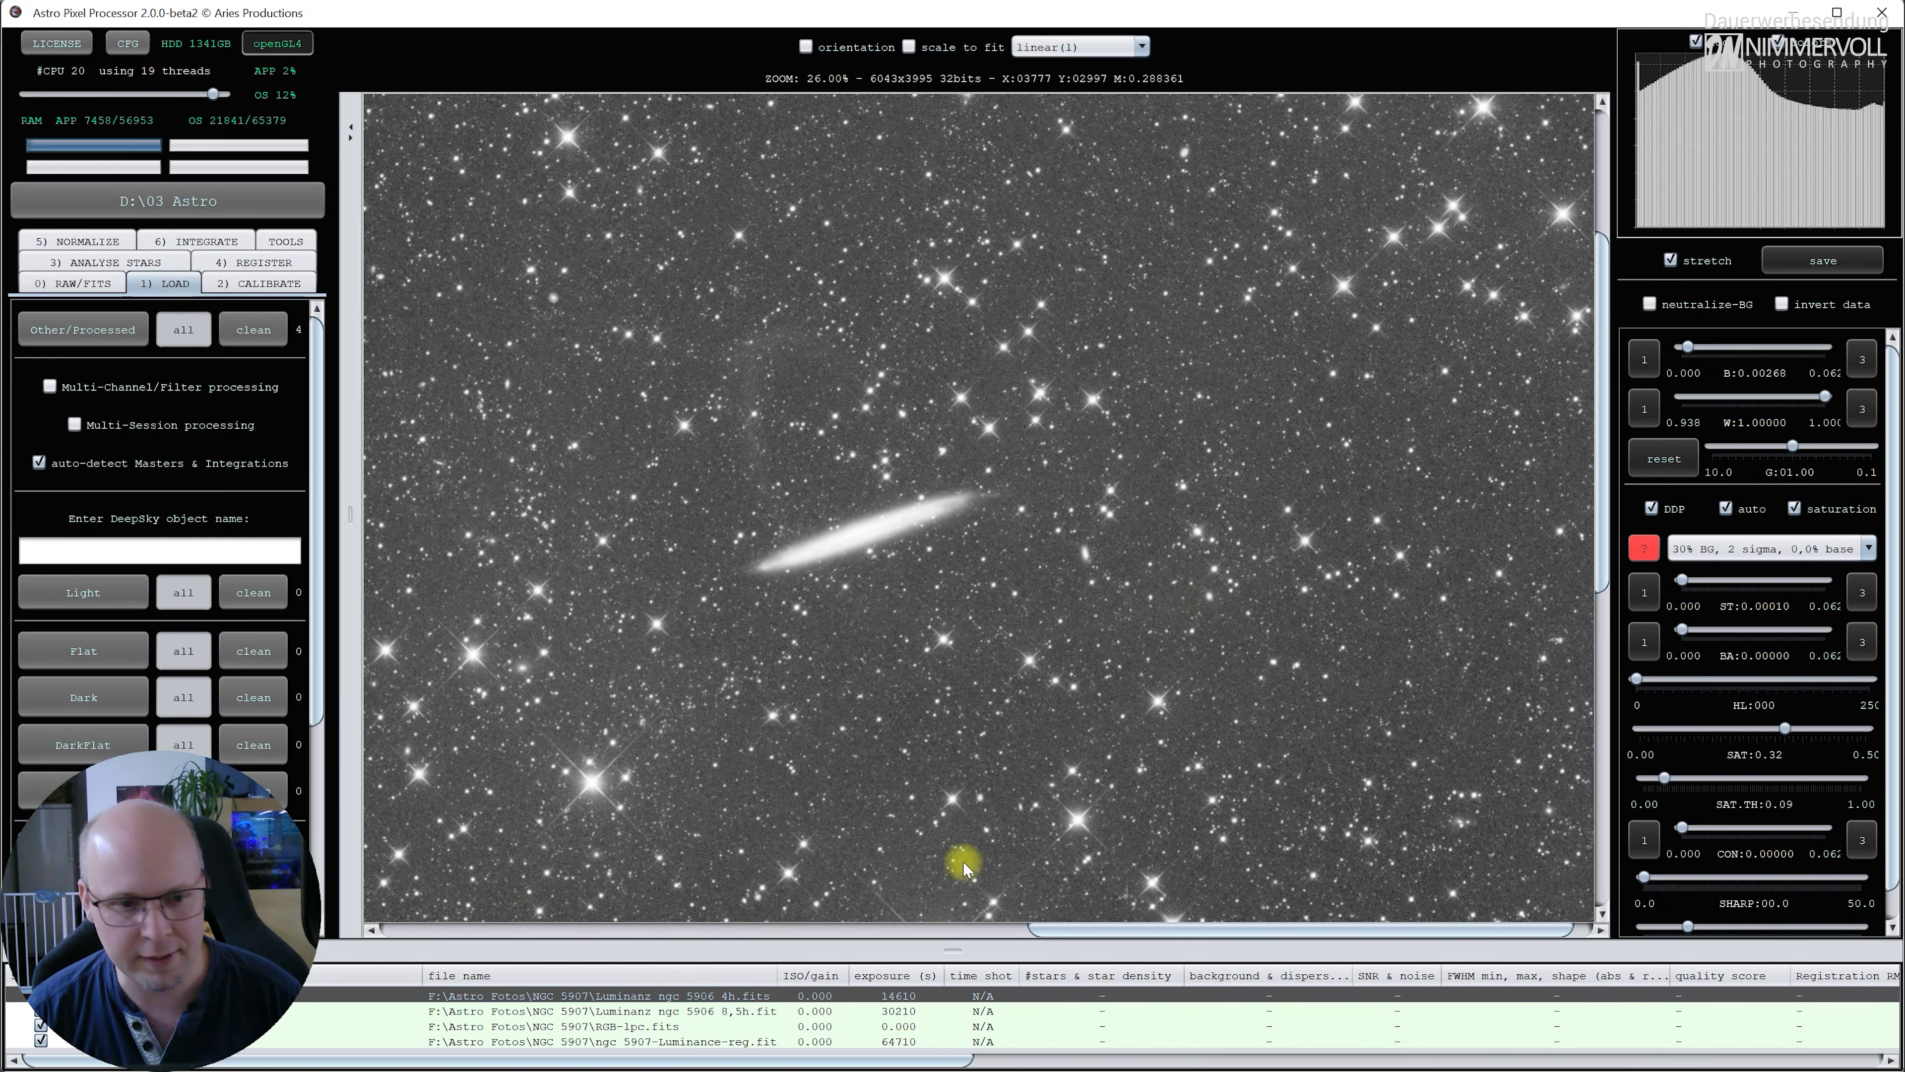
double_click(657, 1041)
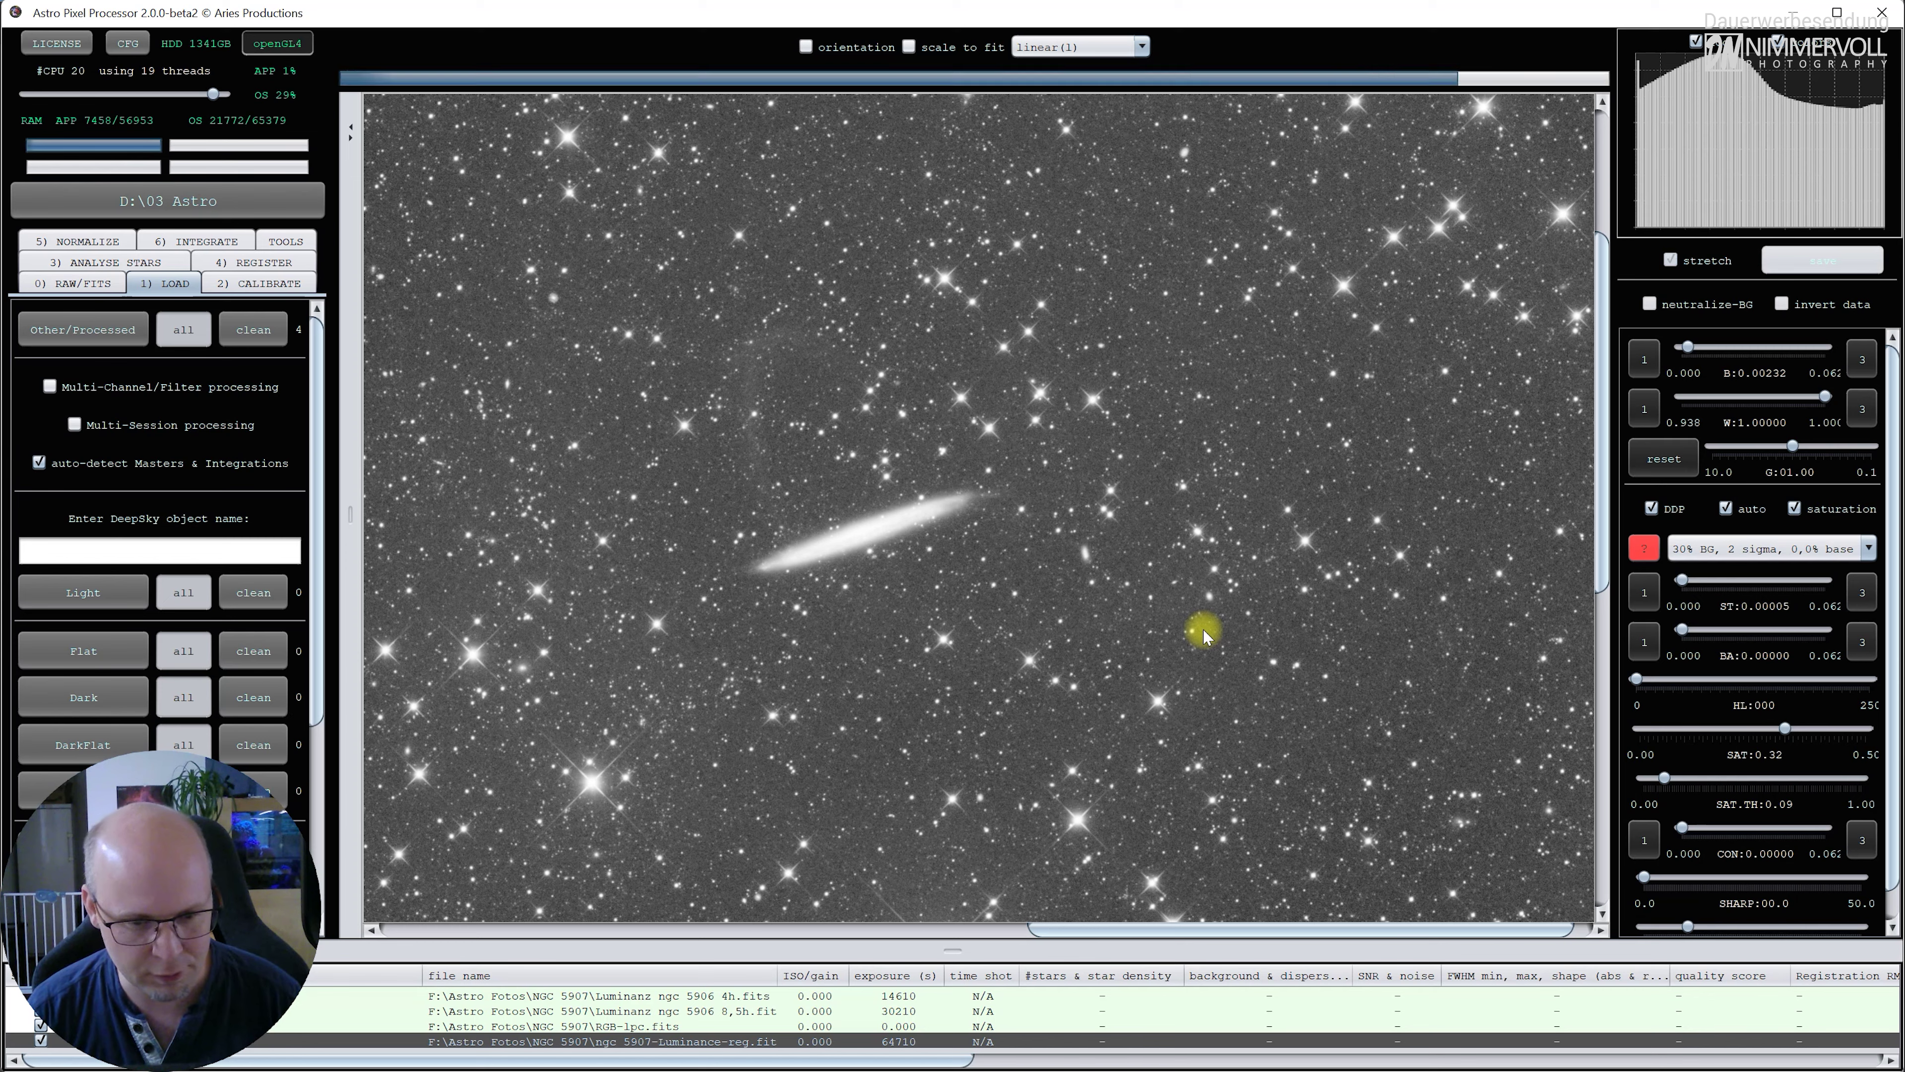
left_click_drag(1200, 598, 1088, 574)
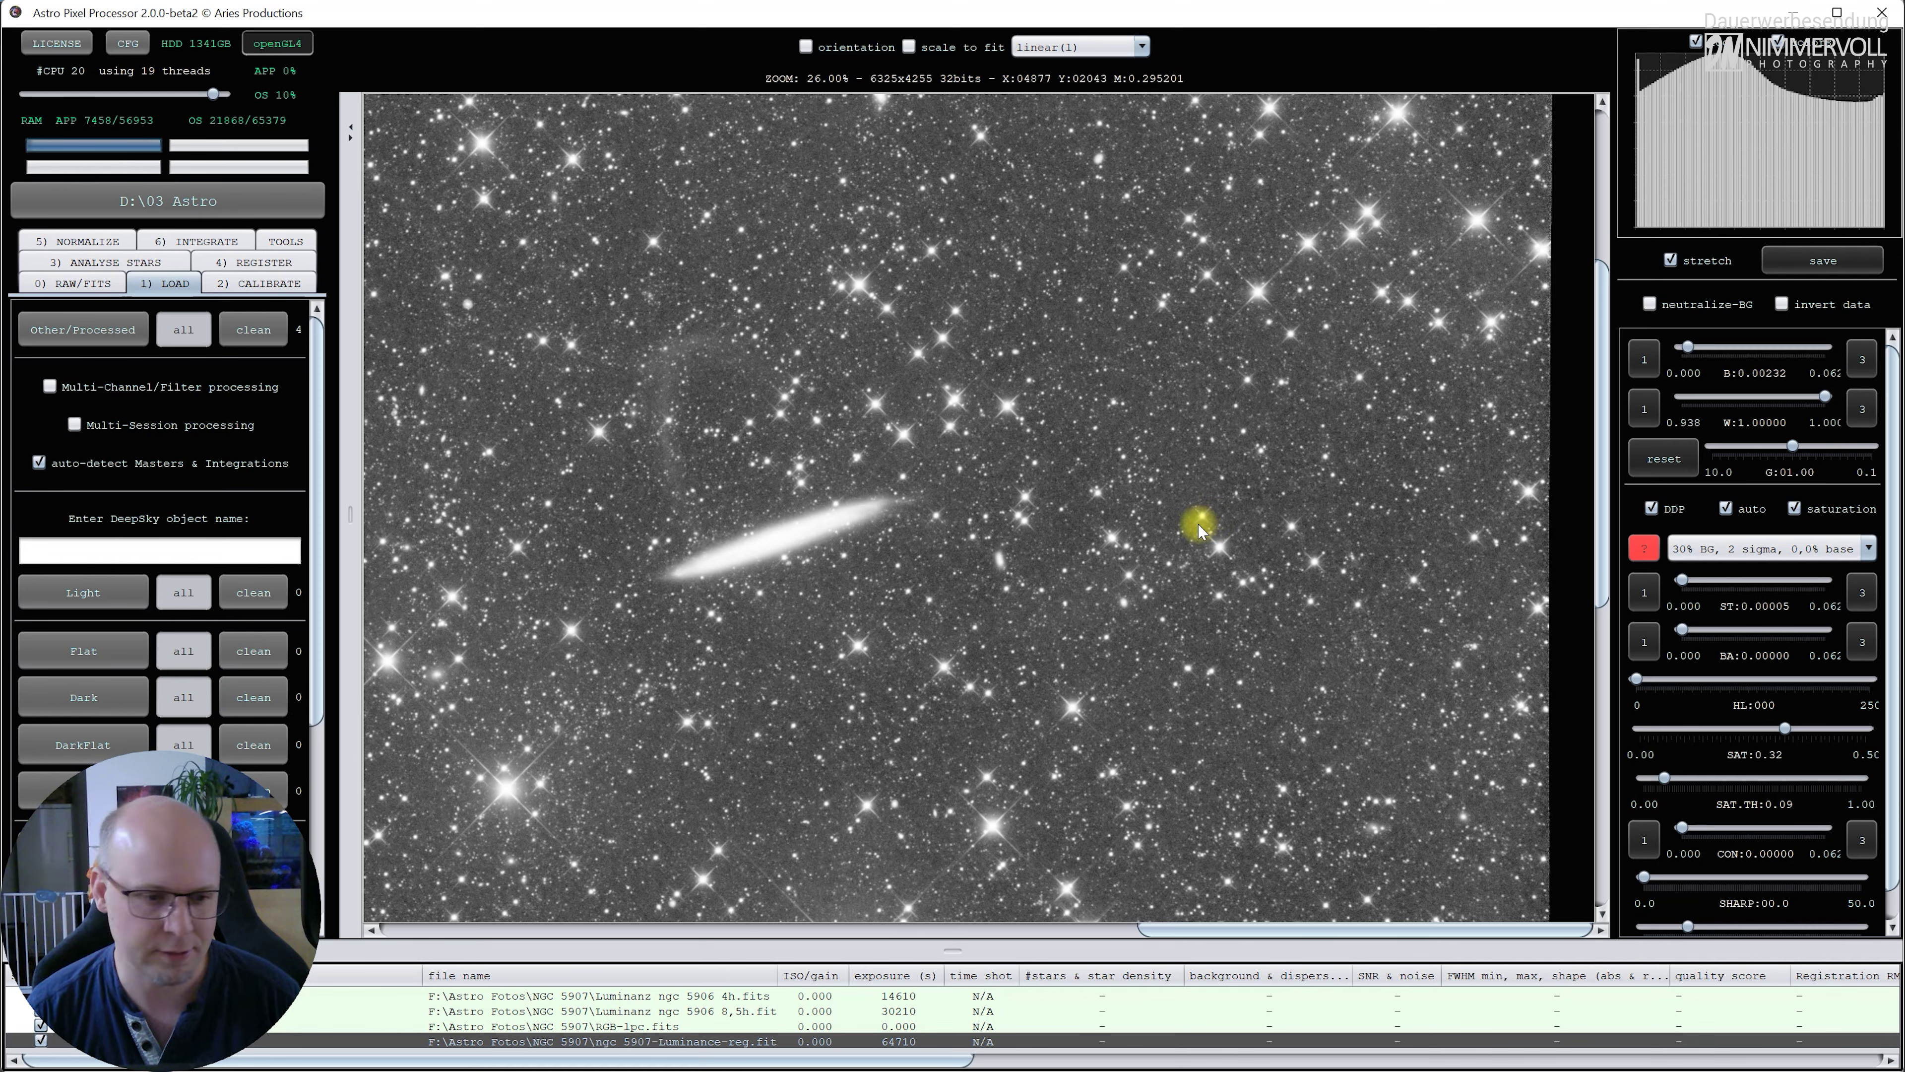
- Look at the Flickr deep view of NGC 5907, and show the Entsternt layer of ngc_5907-Luminance-stark2.tiff in Photoshop
key("alt+Tab")
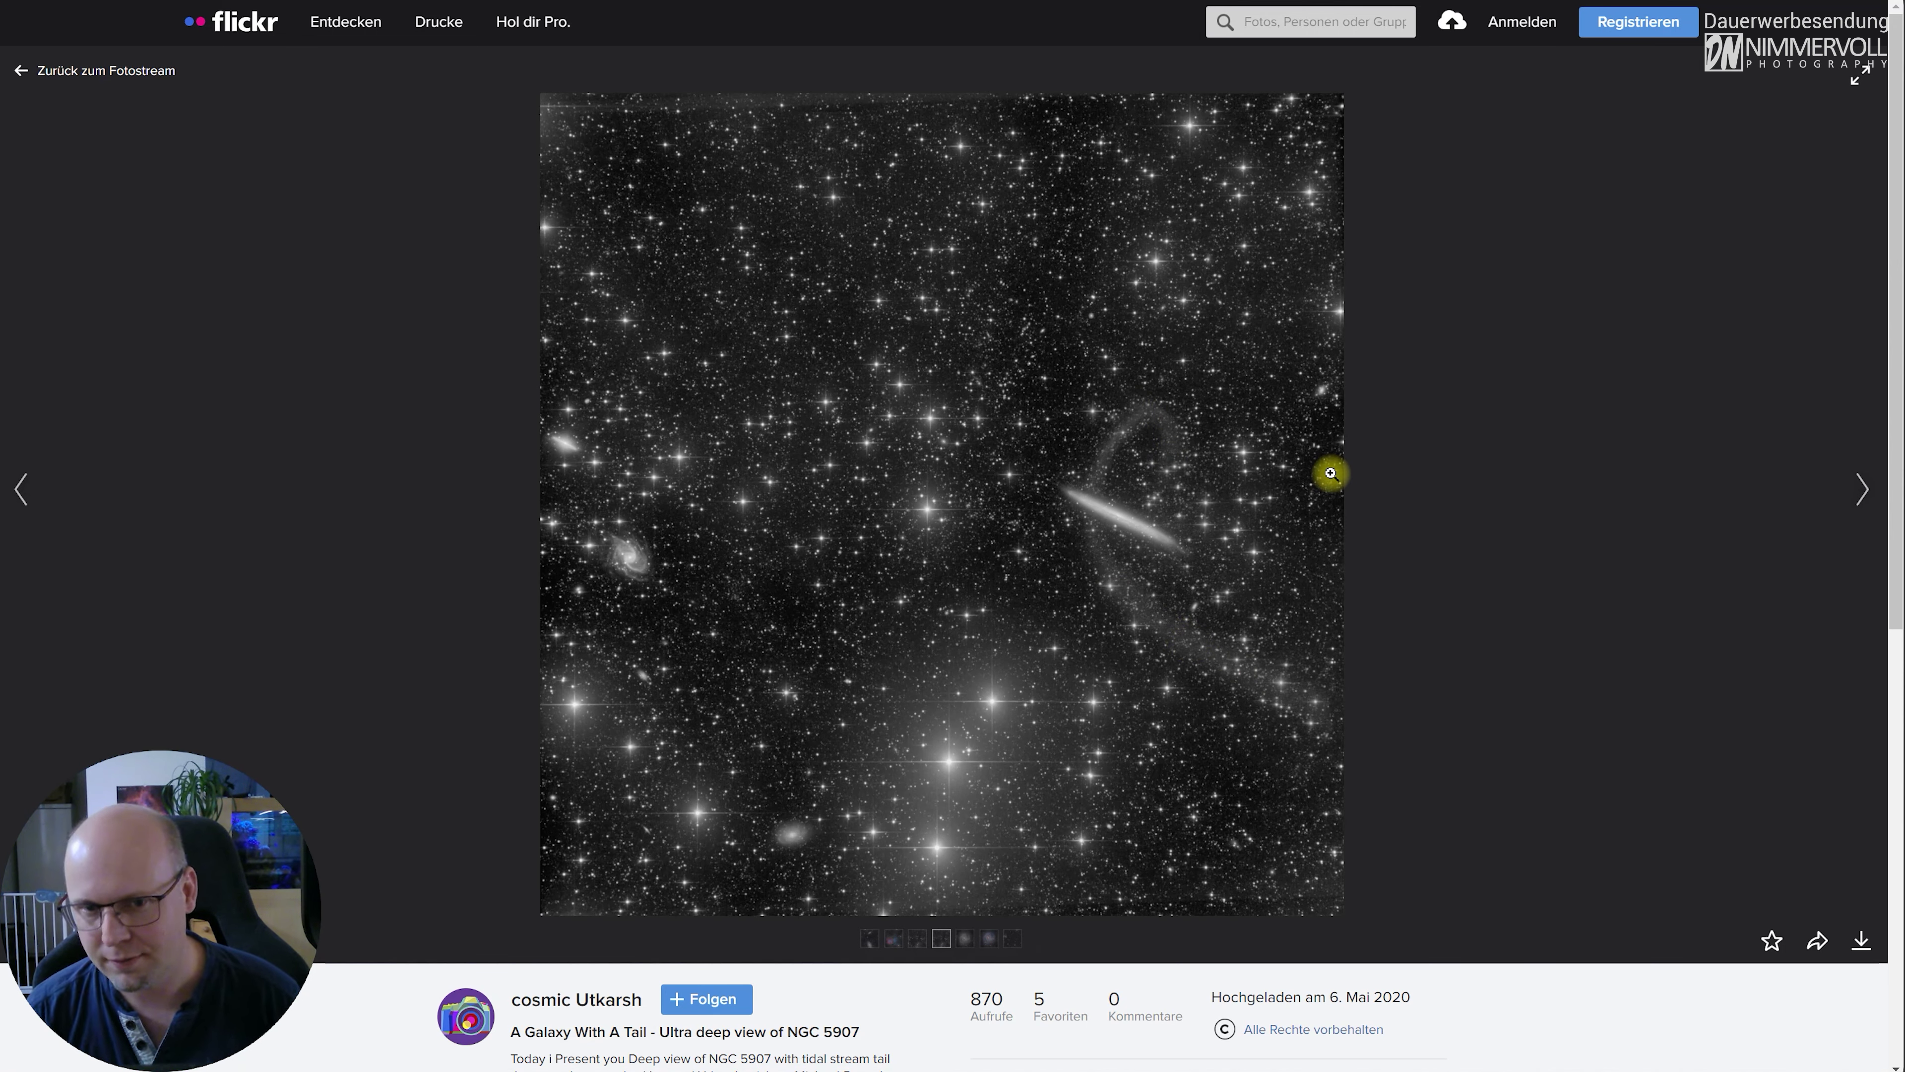
key("alt+Tab")
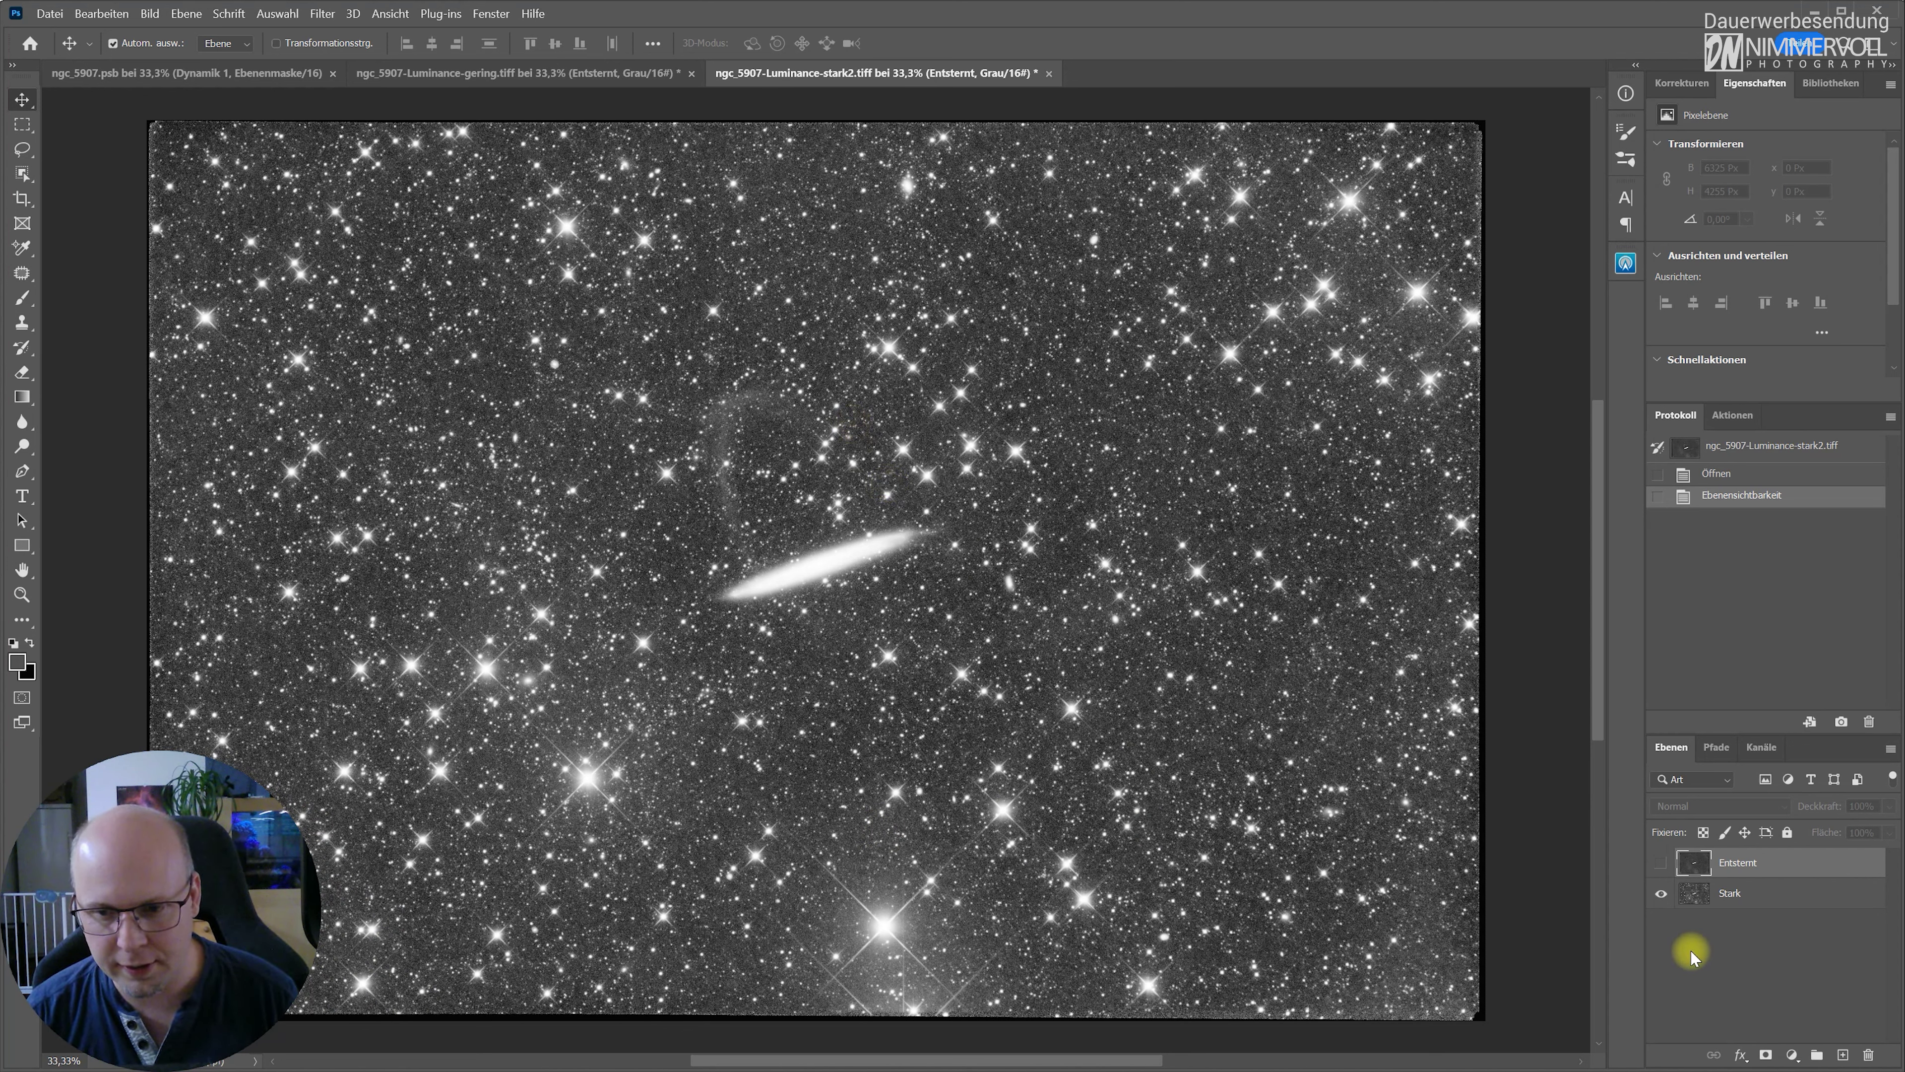
left_click(1662, 864)
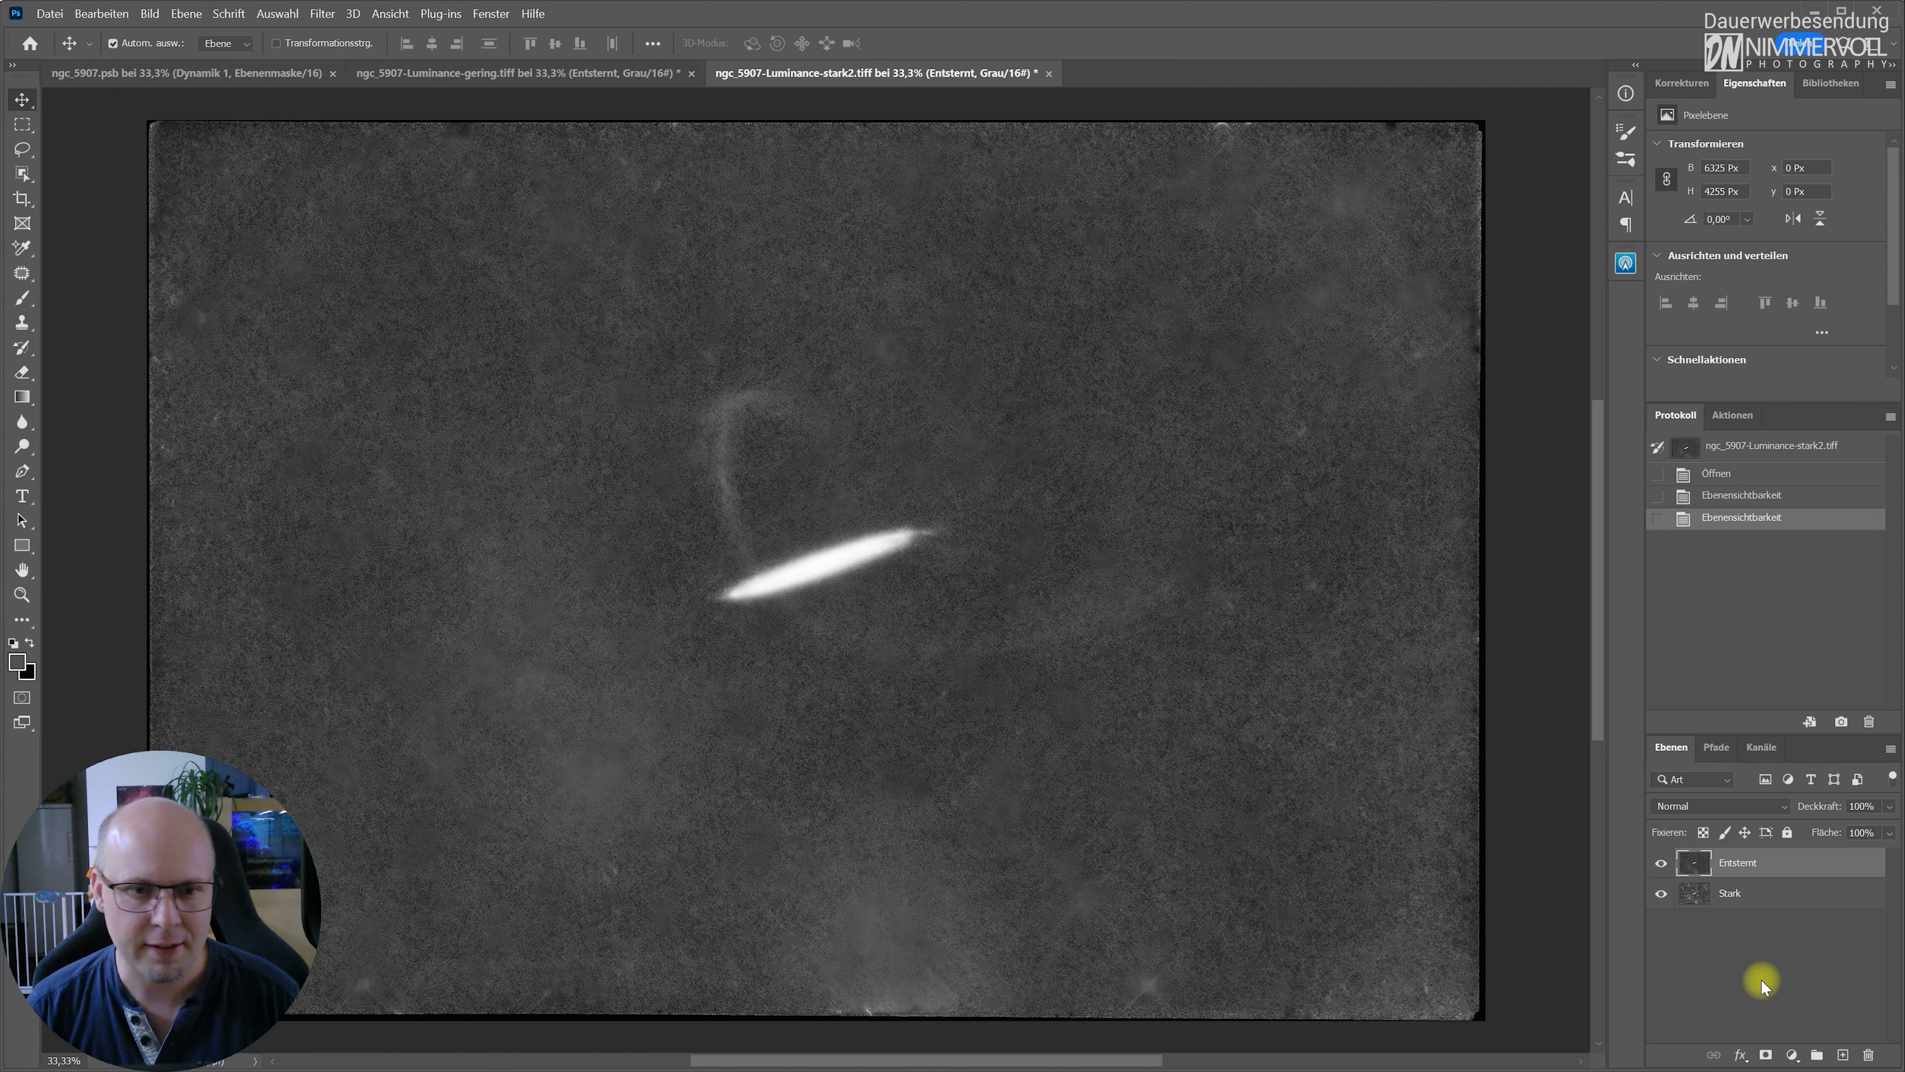
- Examine the galaxy's faint tip in the starless luminance image up close and compare it with the inverted AstroBin version
left_click(18, 604)
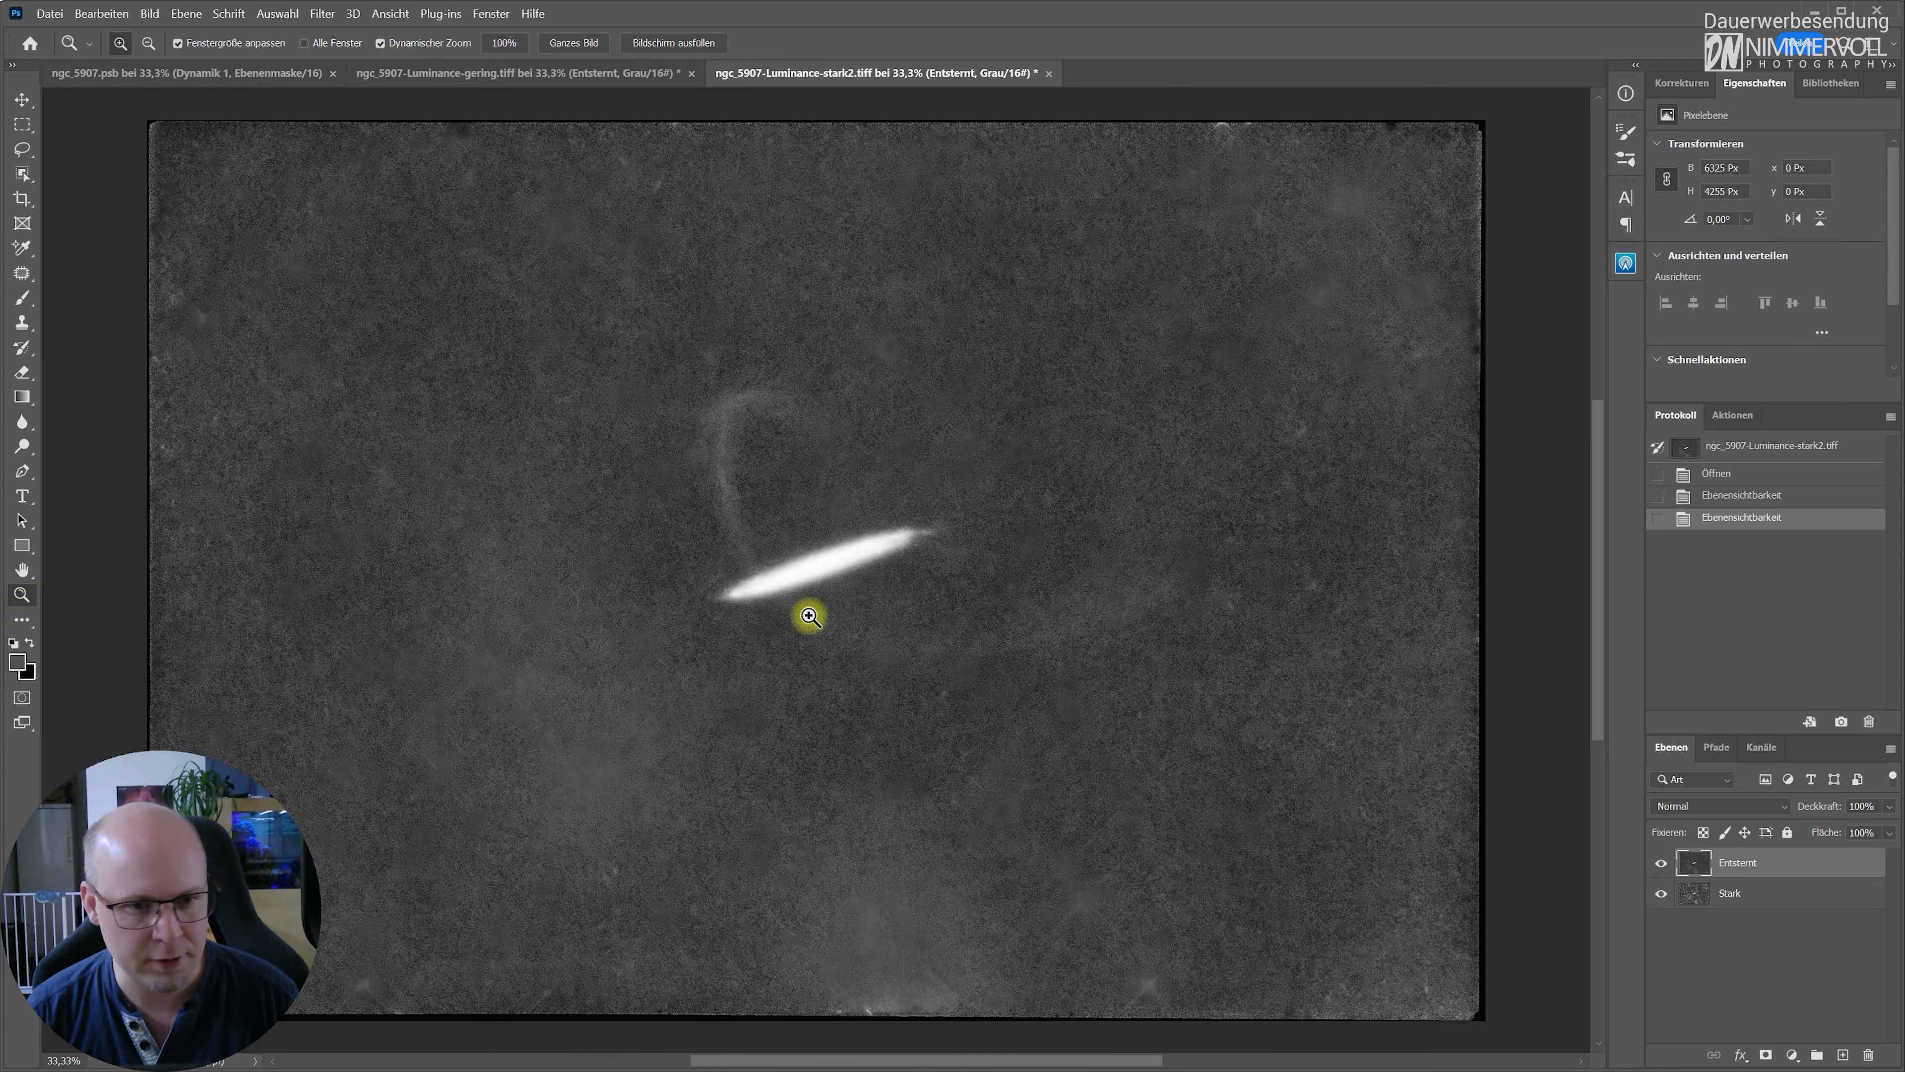
left_click(1024, 591)
left_click(1024, 591)
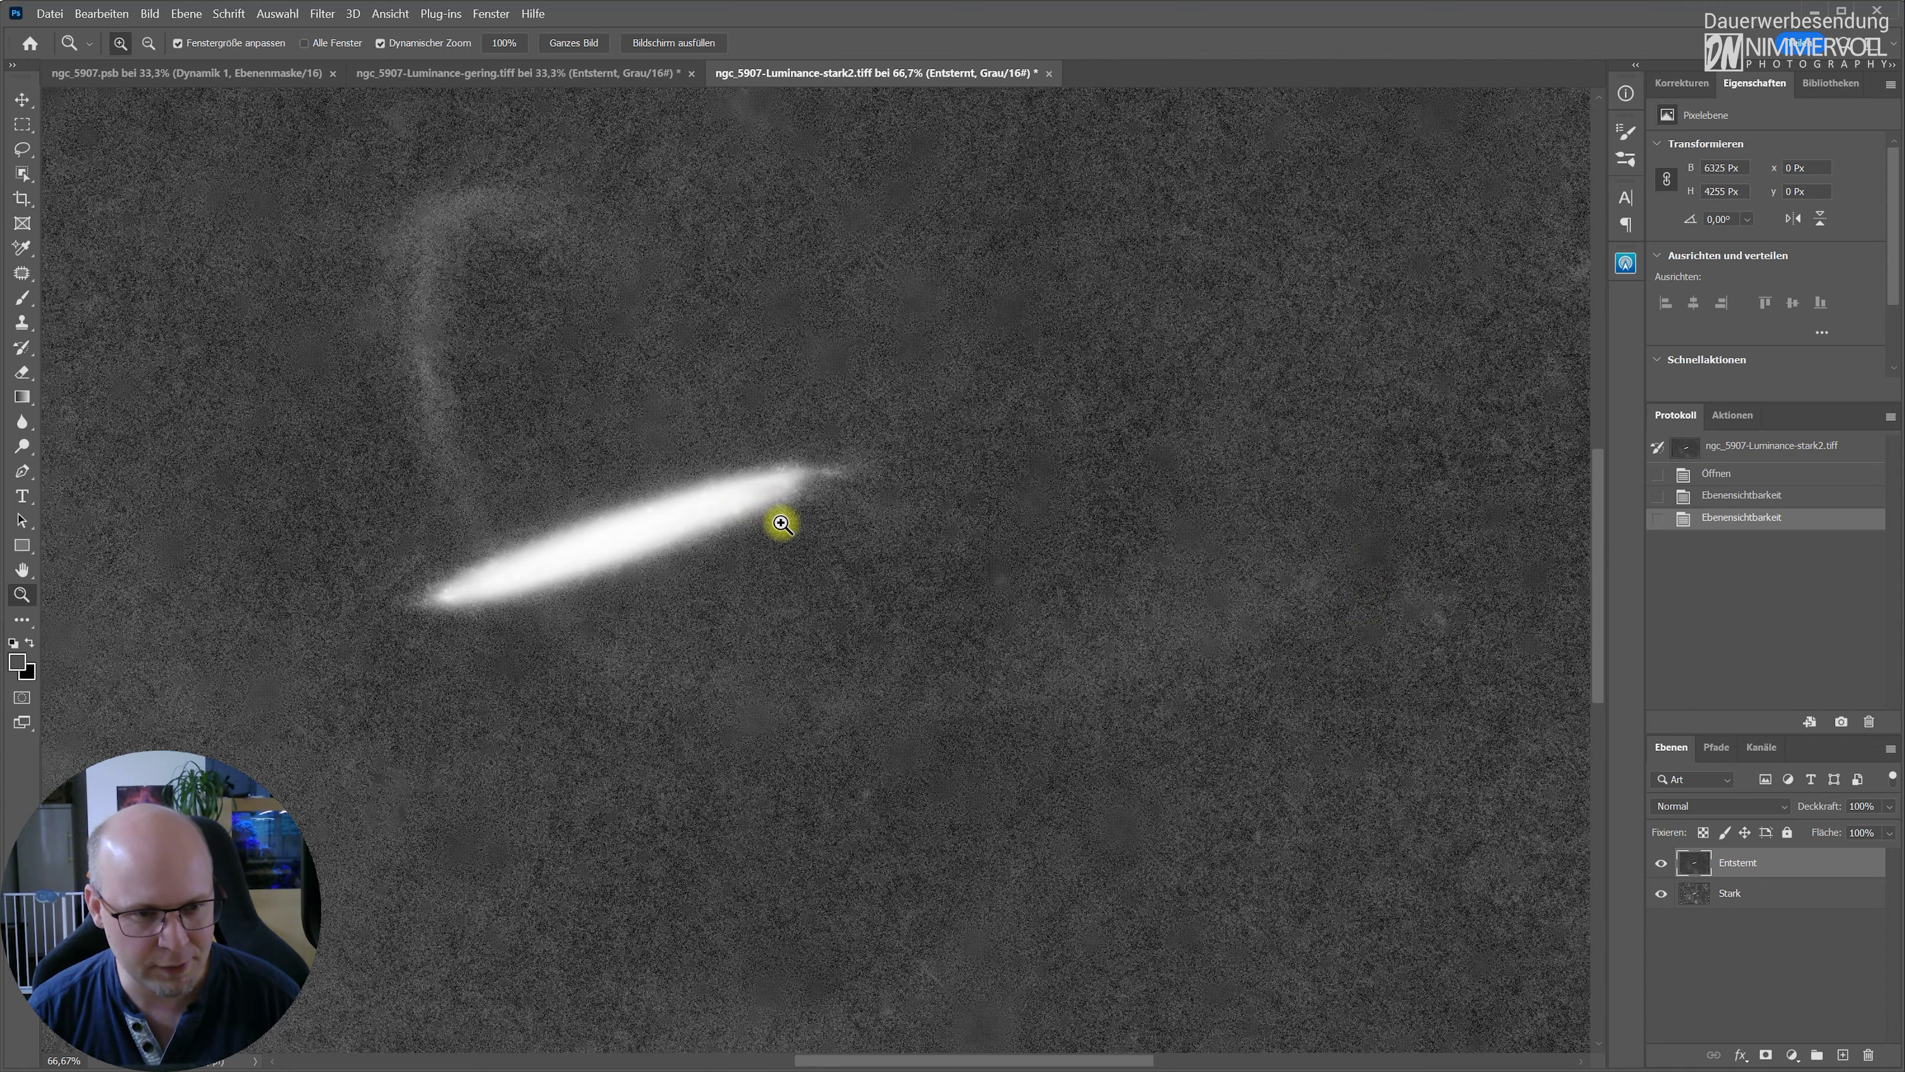
left_click_drag(778, 519, 893, 414)
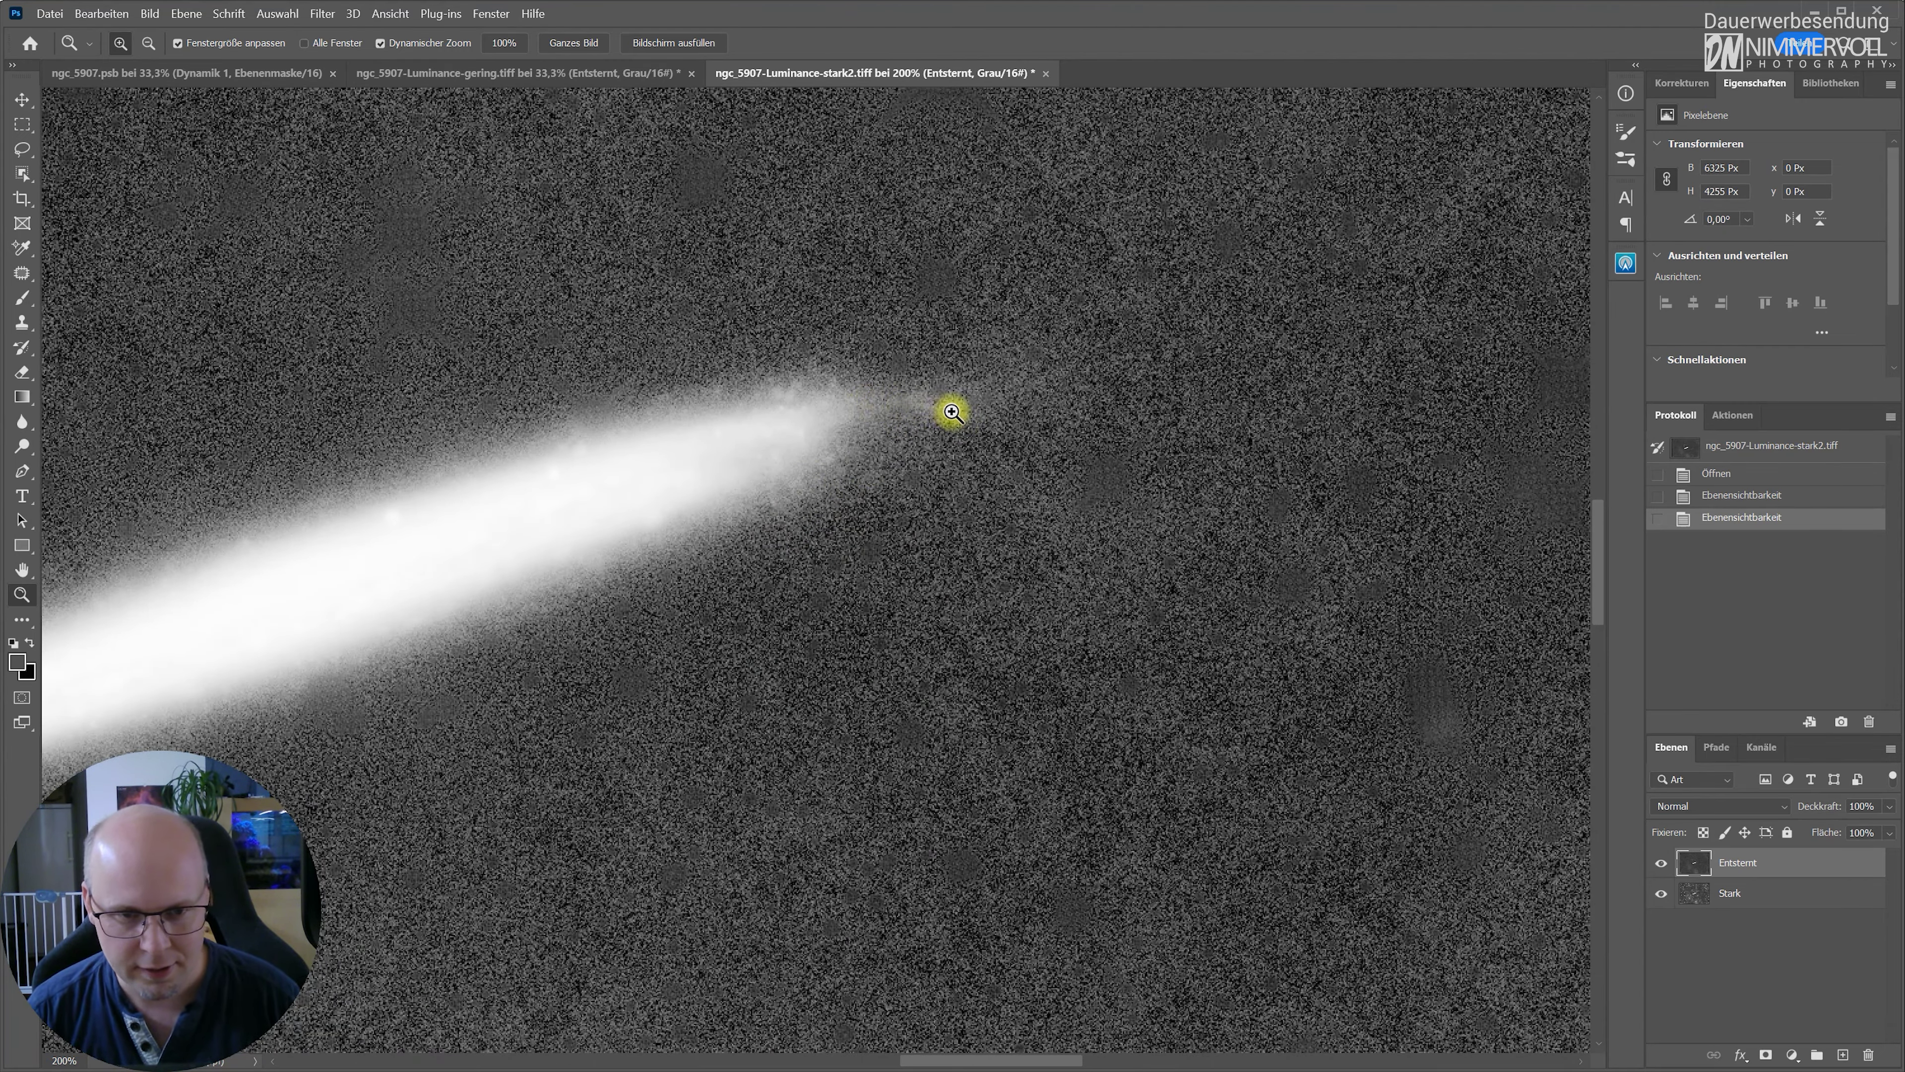
left_click_drag(969, 472, 904, 468)
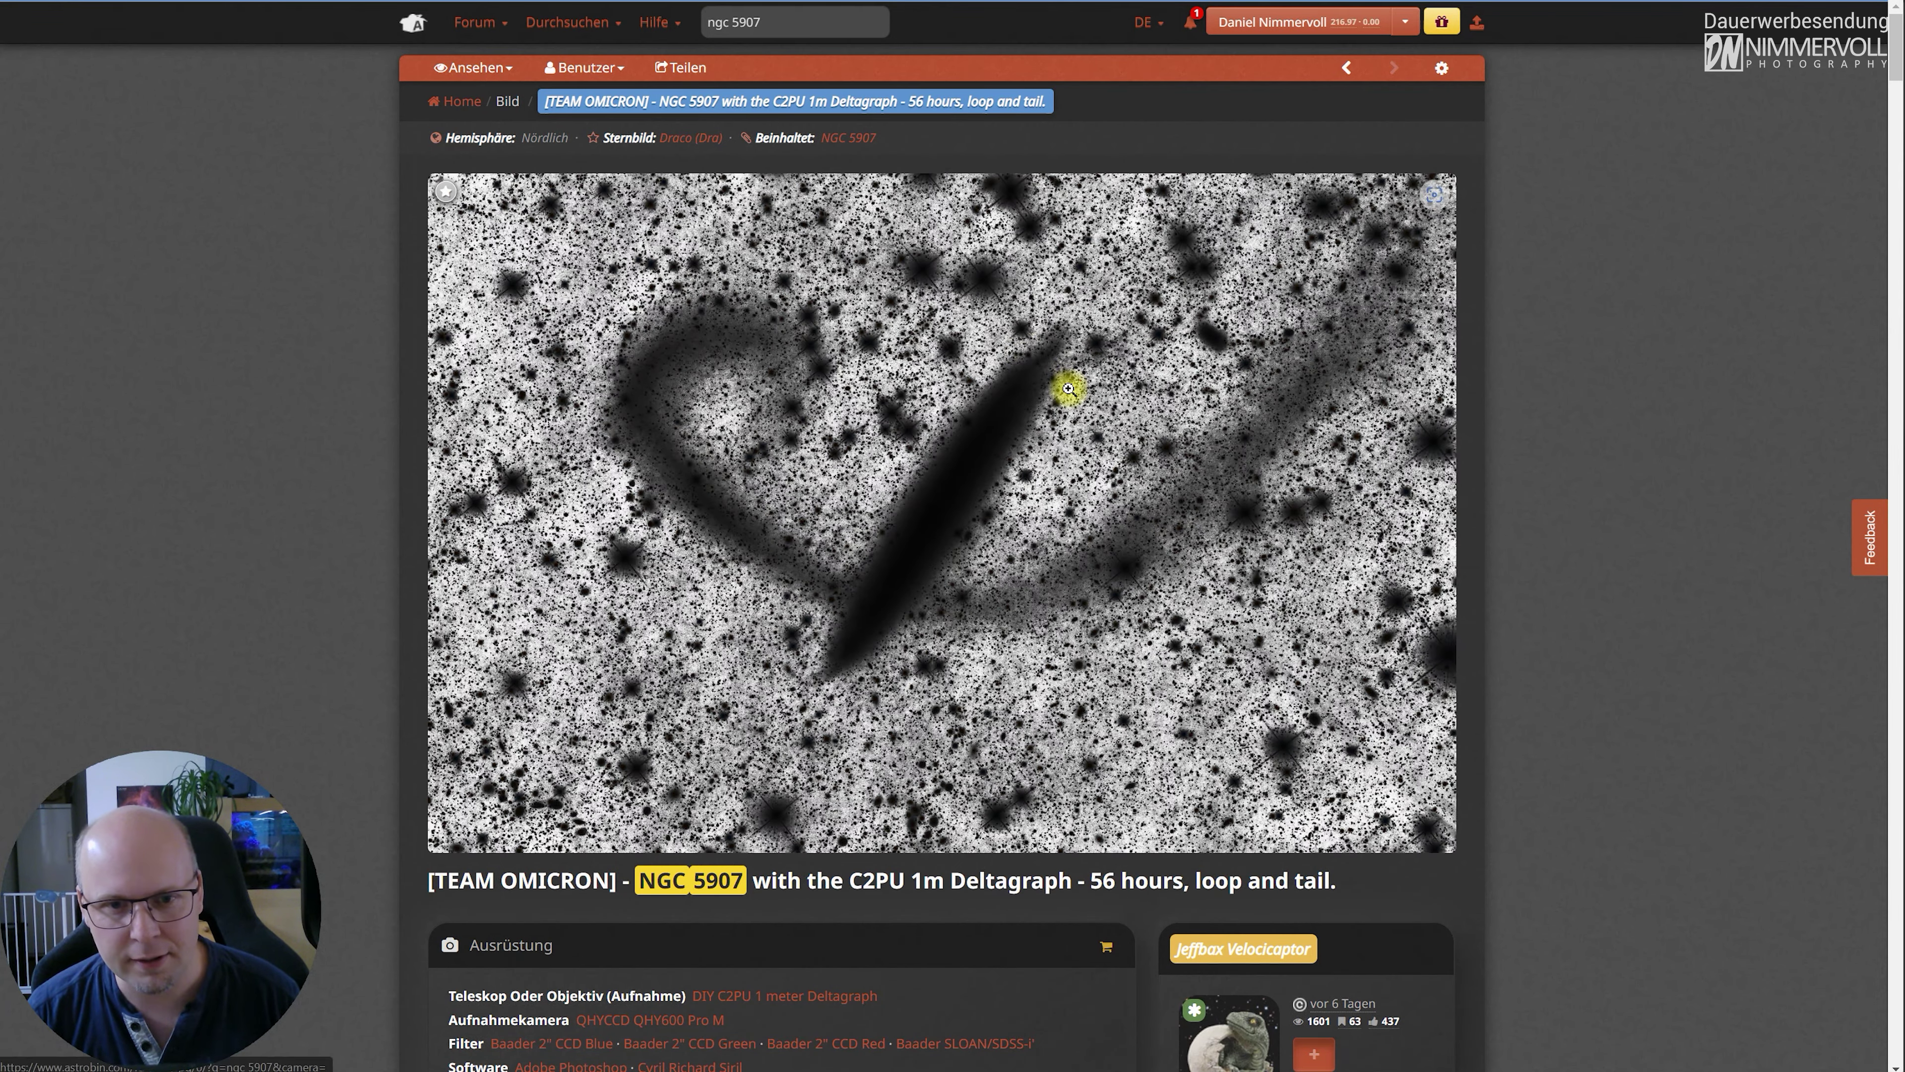
left_click(1069, 387)
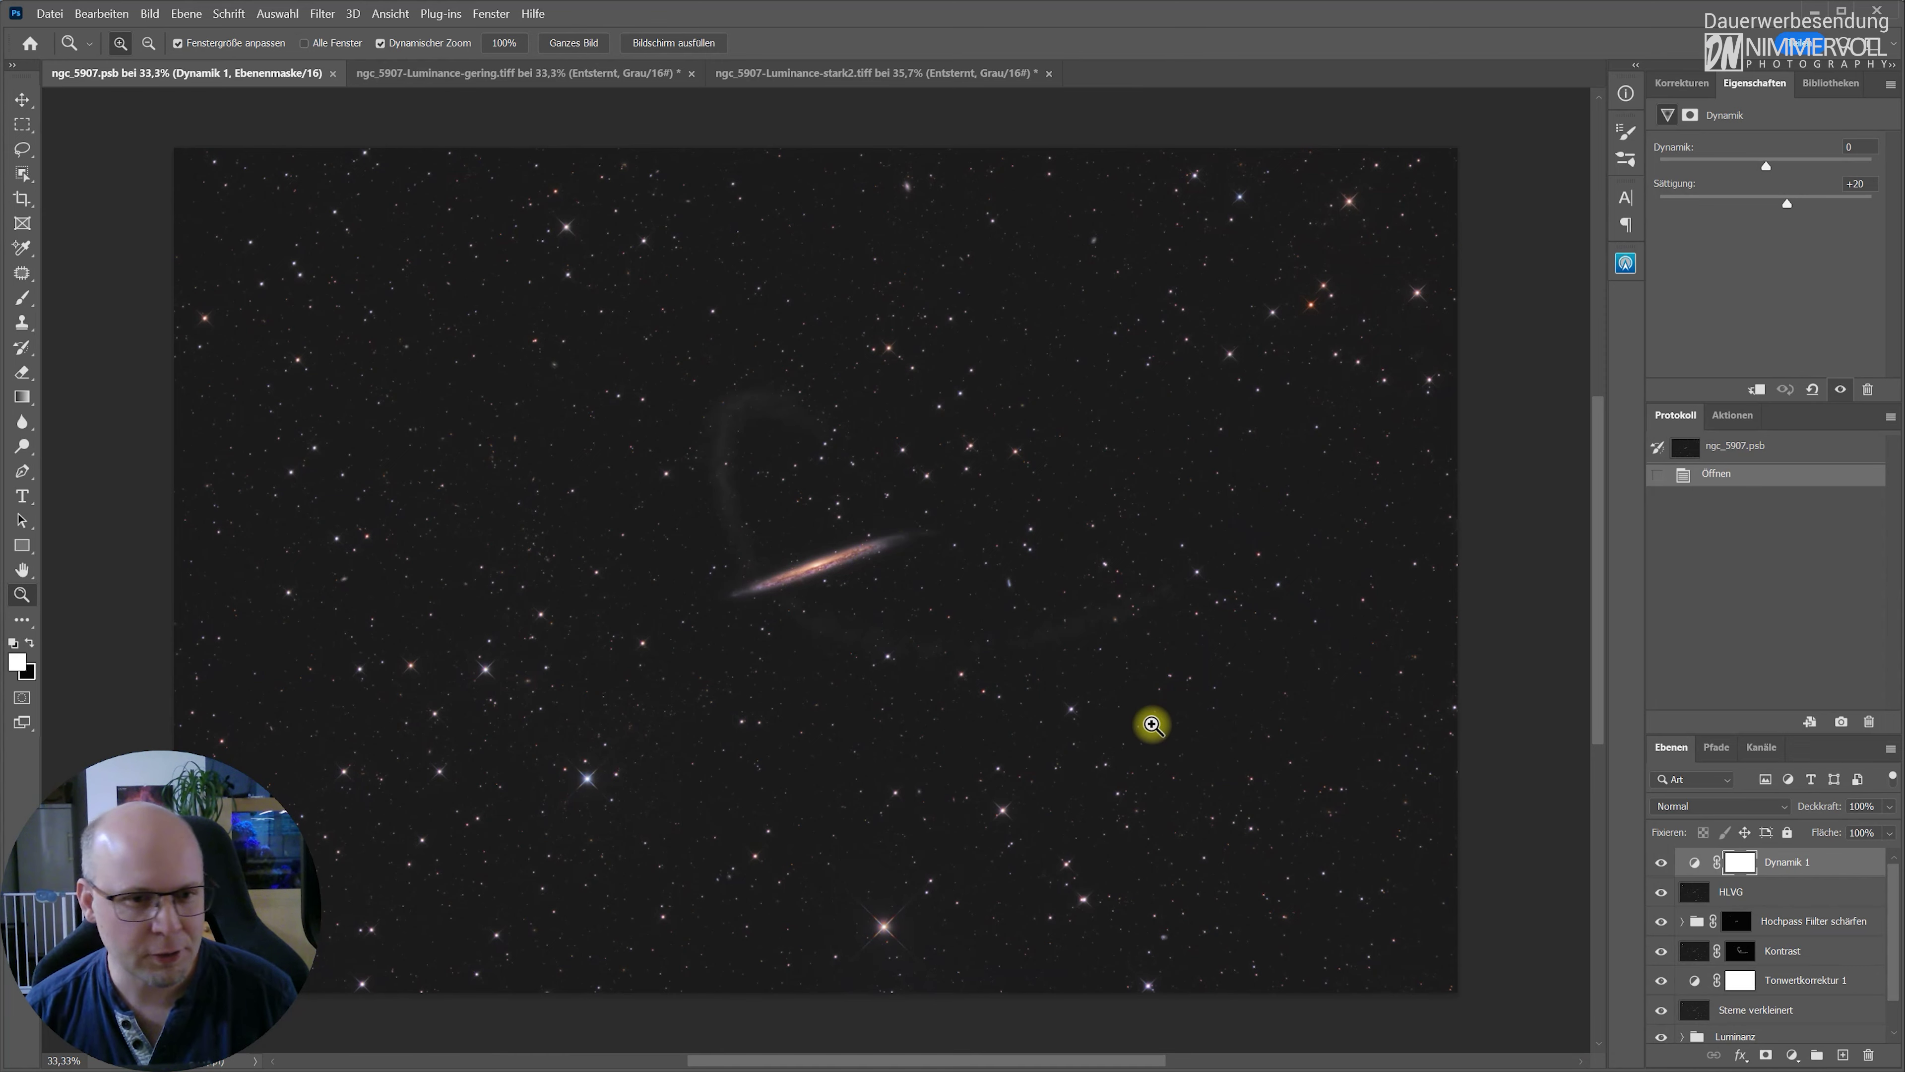
- Examine the galaxy and its stream in ngc_5907.psb in Photoshop and compare them with the starless ngc_5907-Luminance-stark2.tiff
left_click(1127, 670)
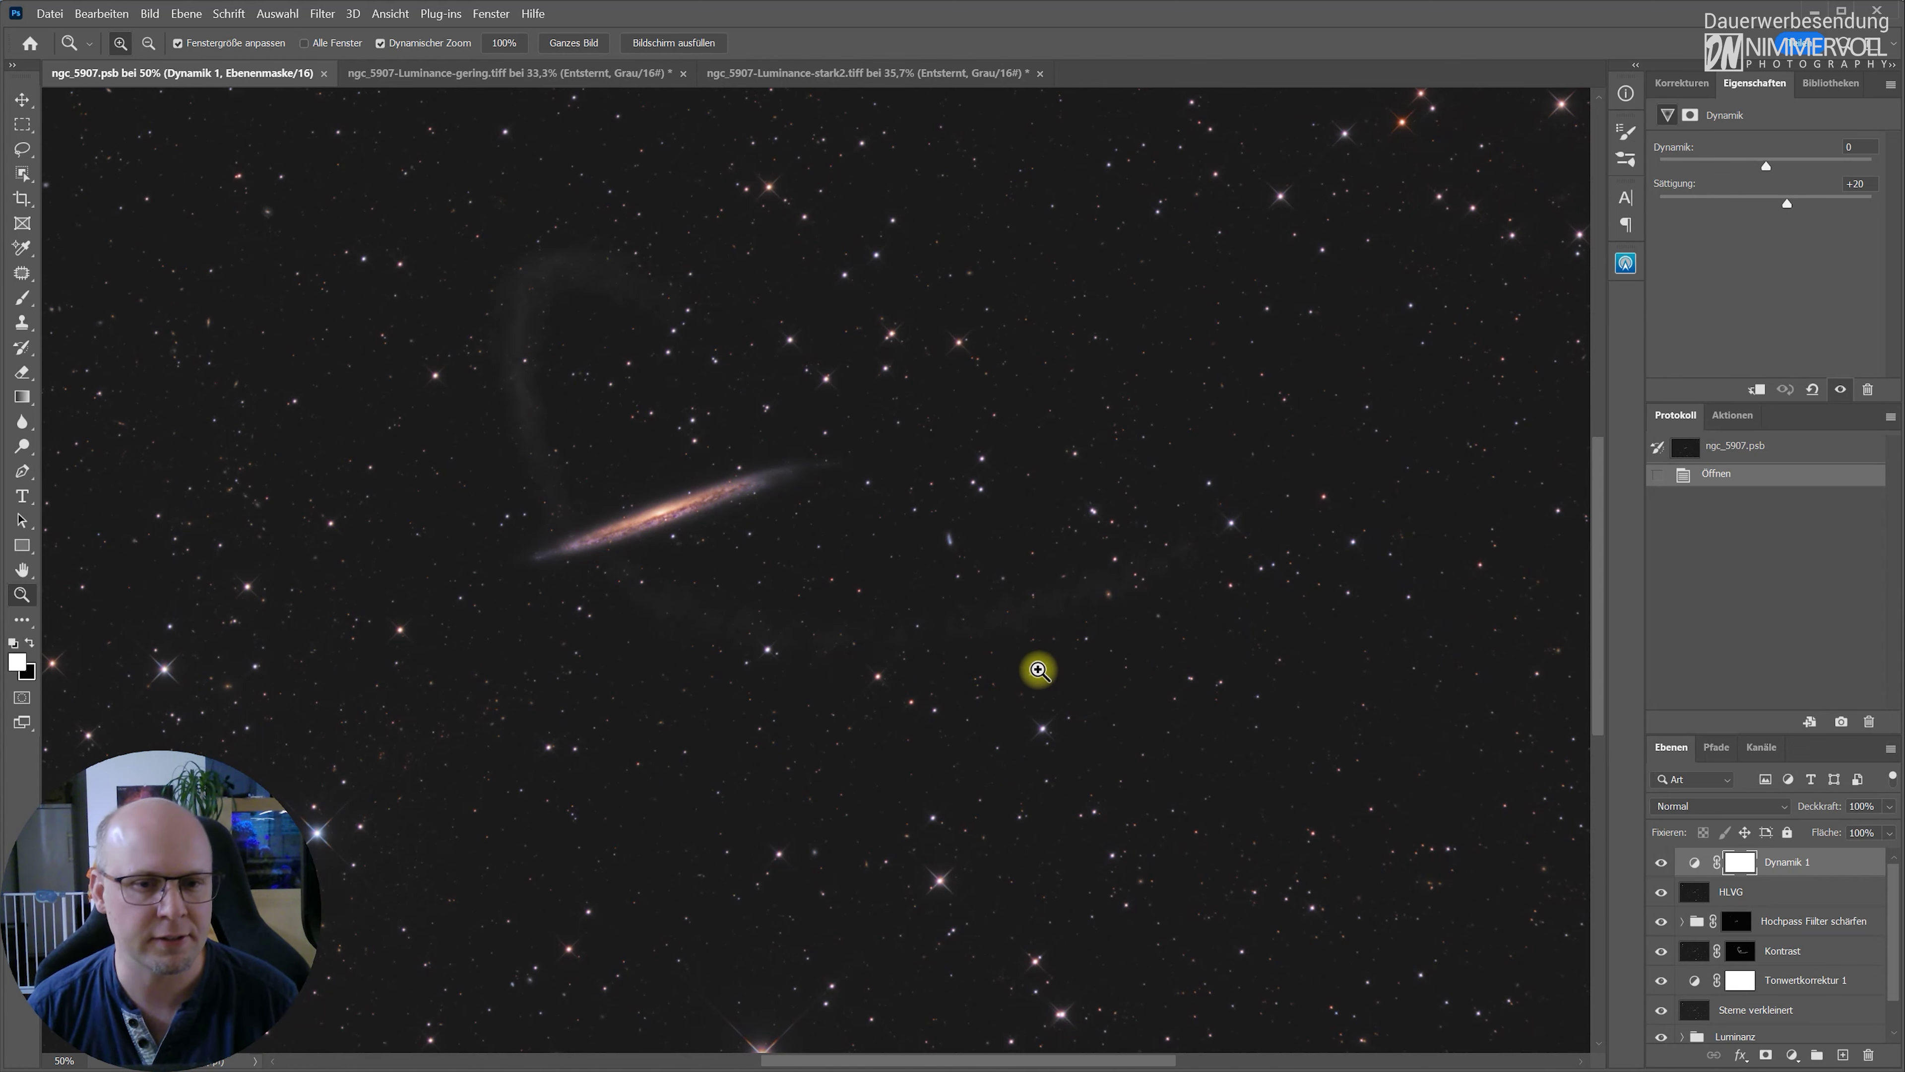
left_click_drag(795, 519, 970, 540)
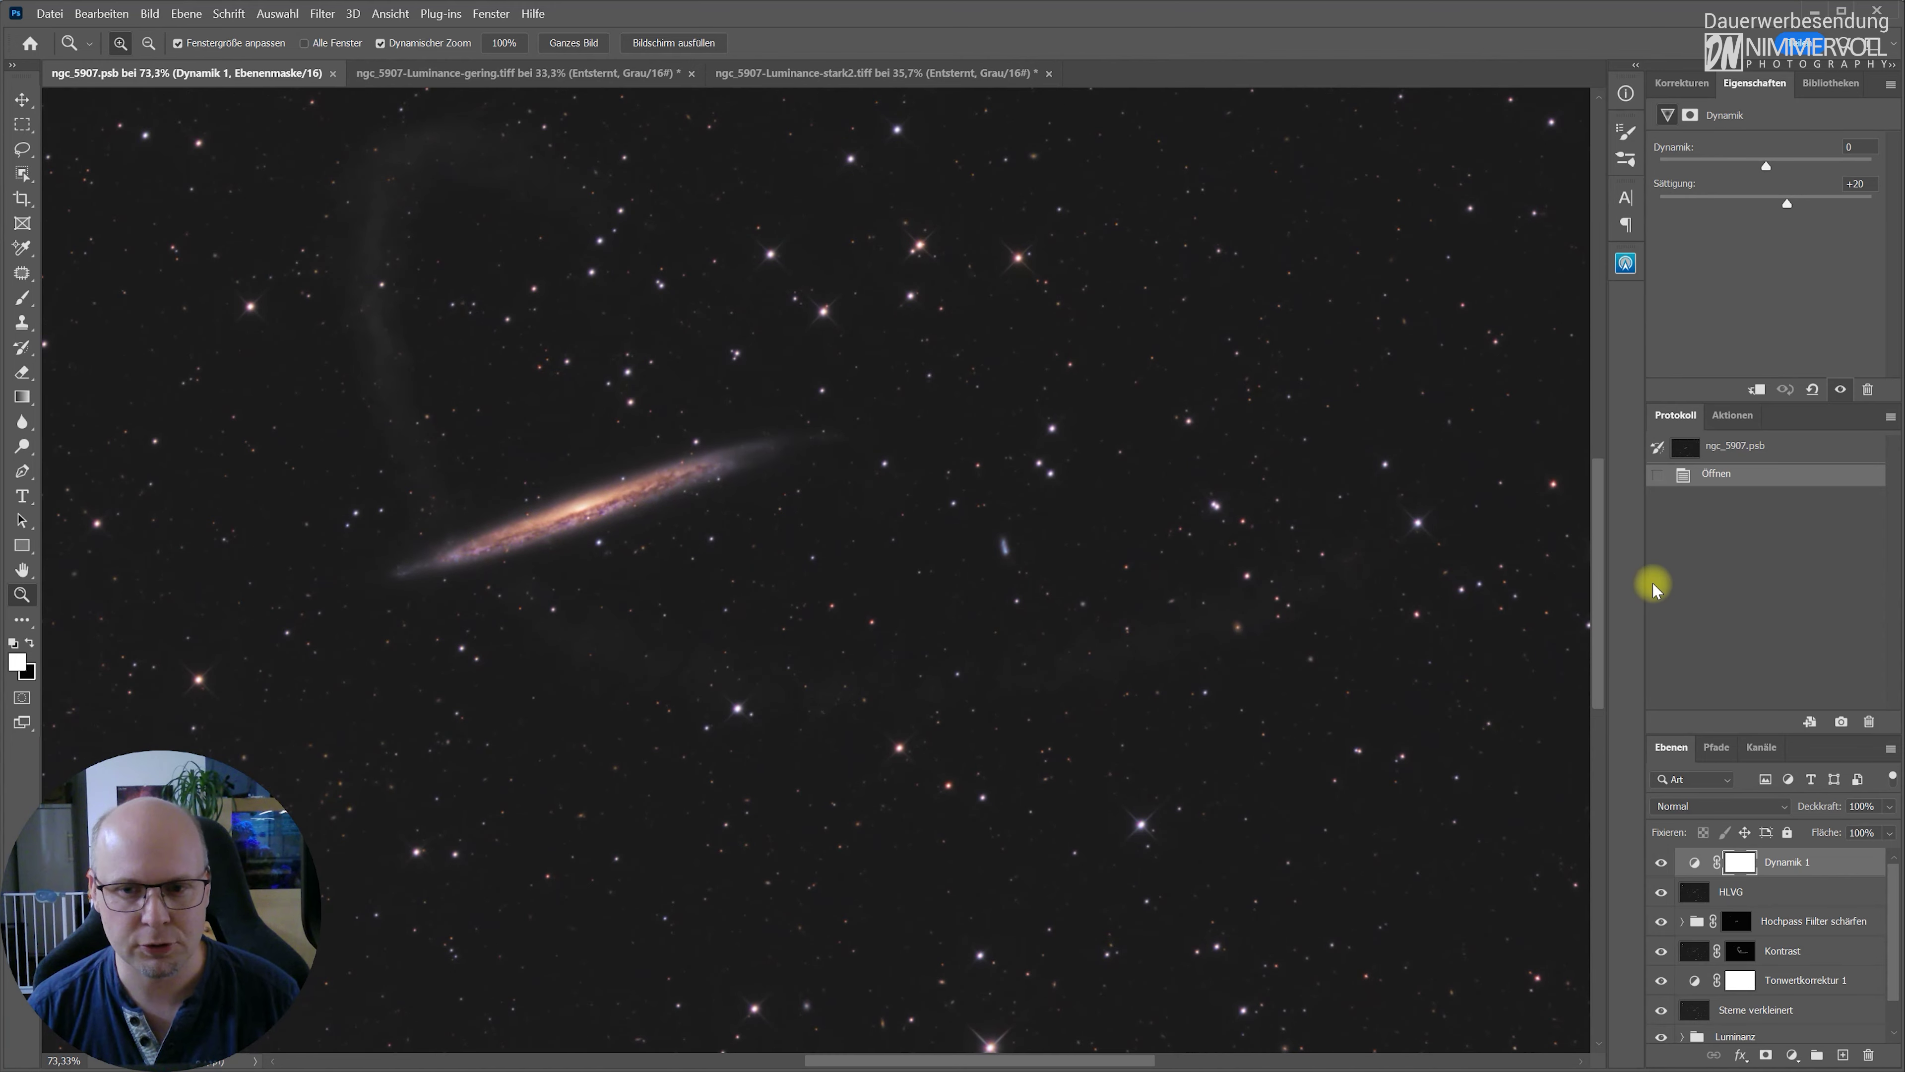
left_click_drag(1586, 604, 1601, 582)
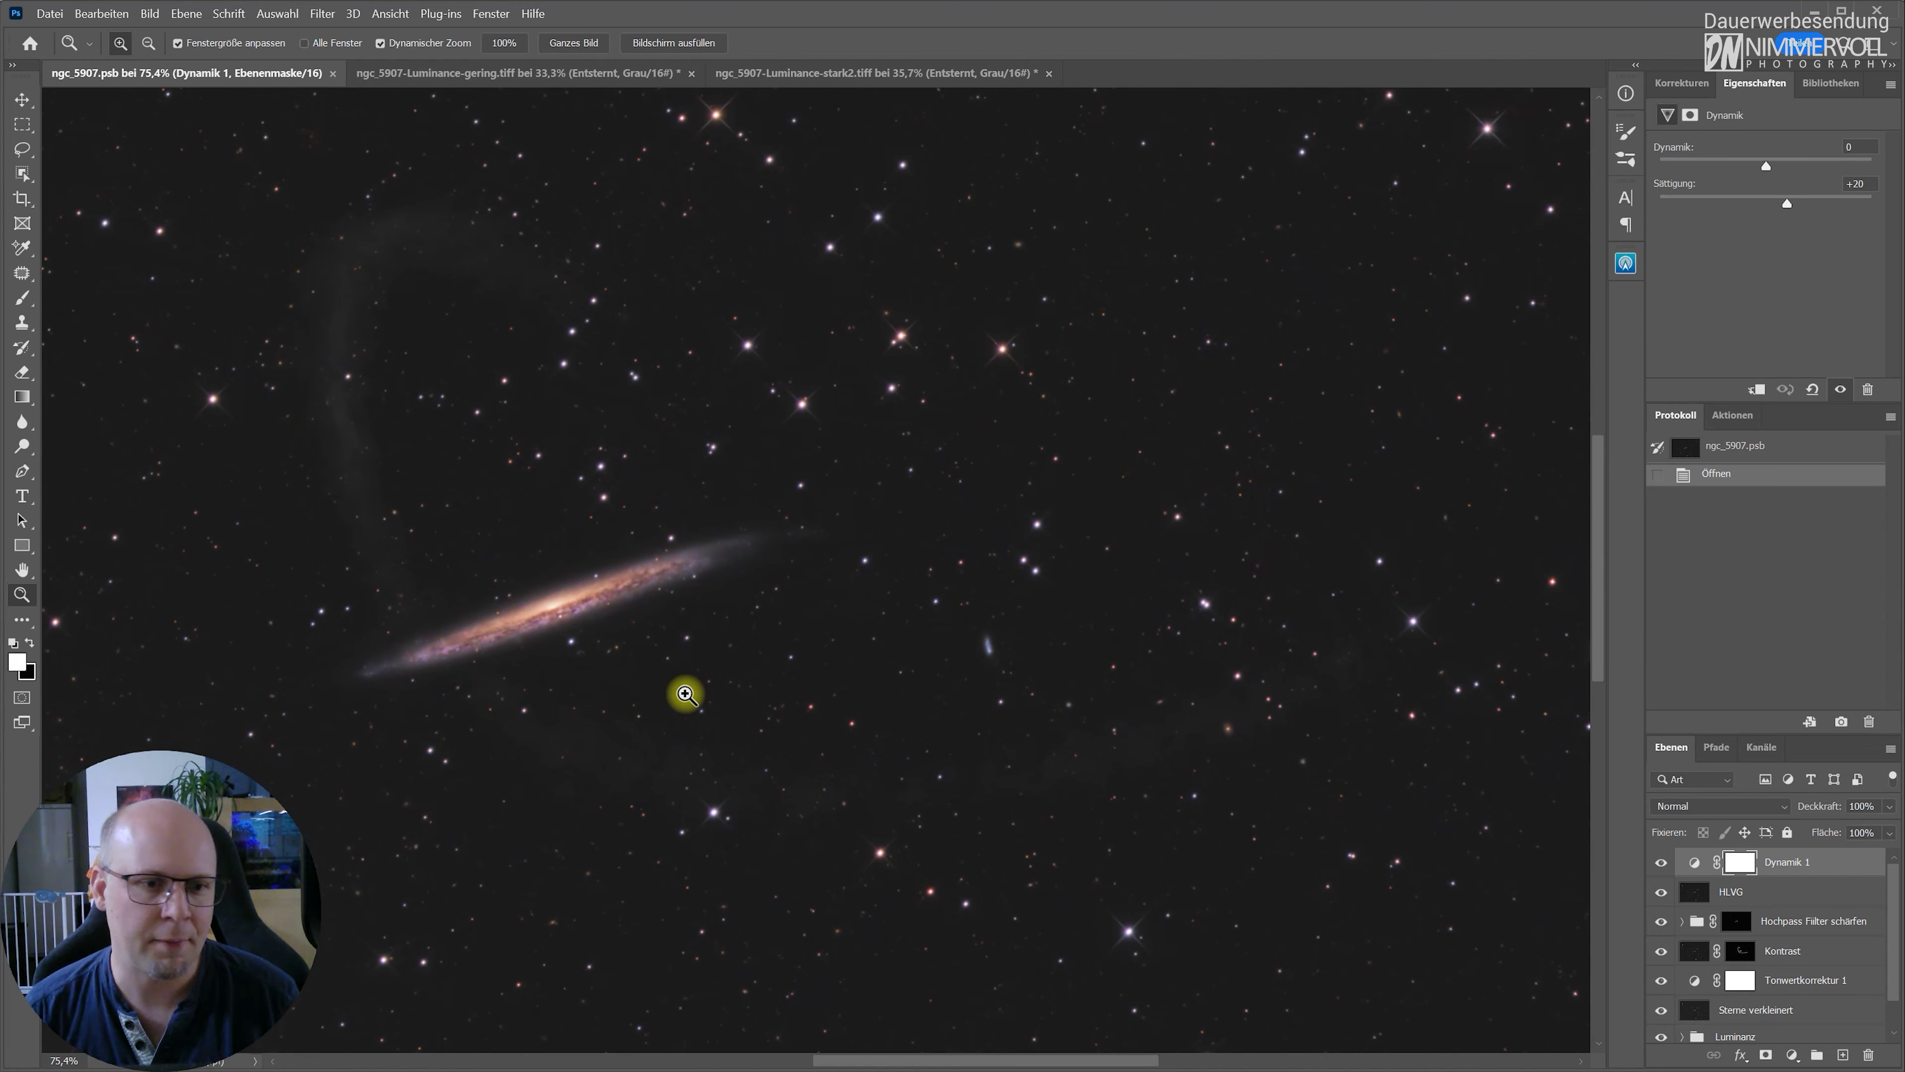
left_click(22, 100)
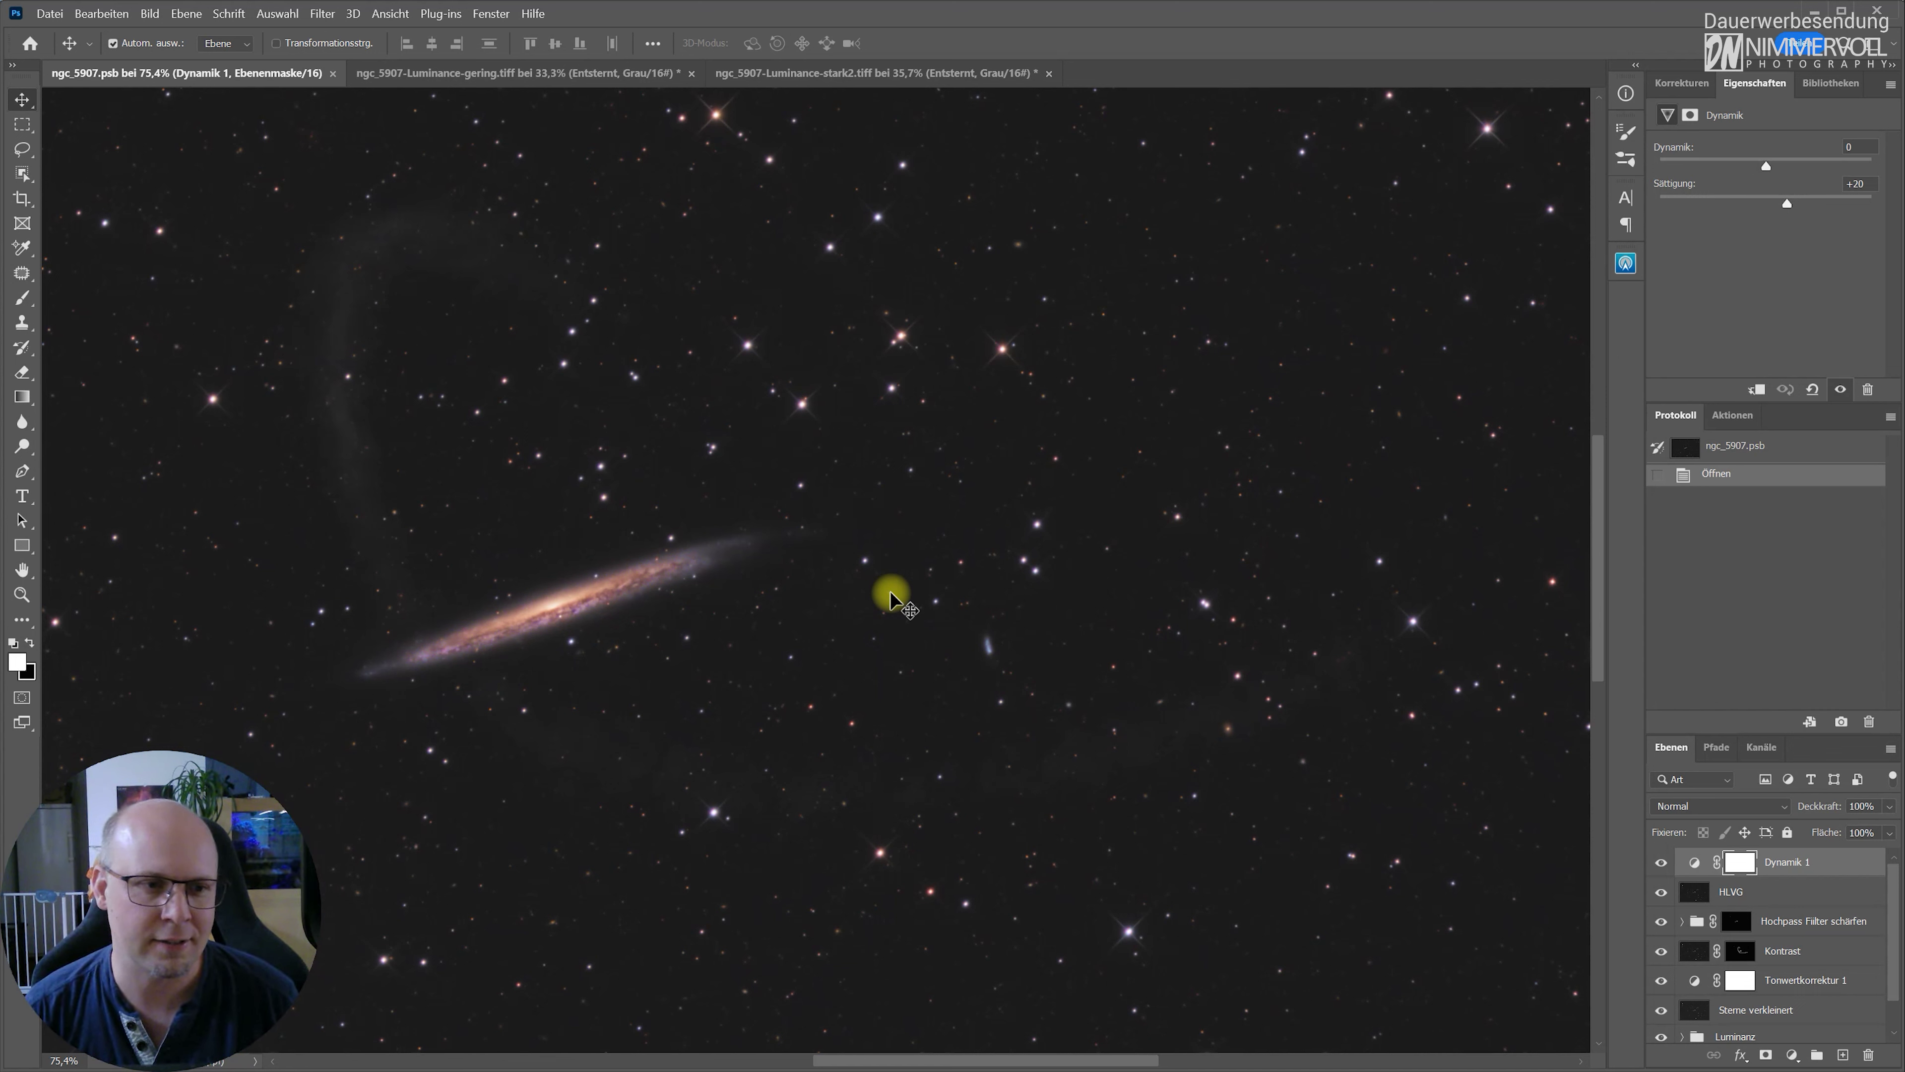
left_click(22, 593)
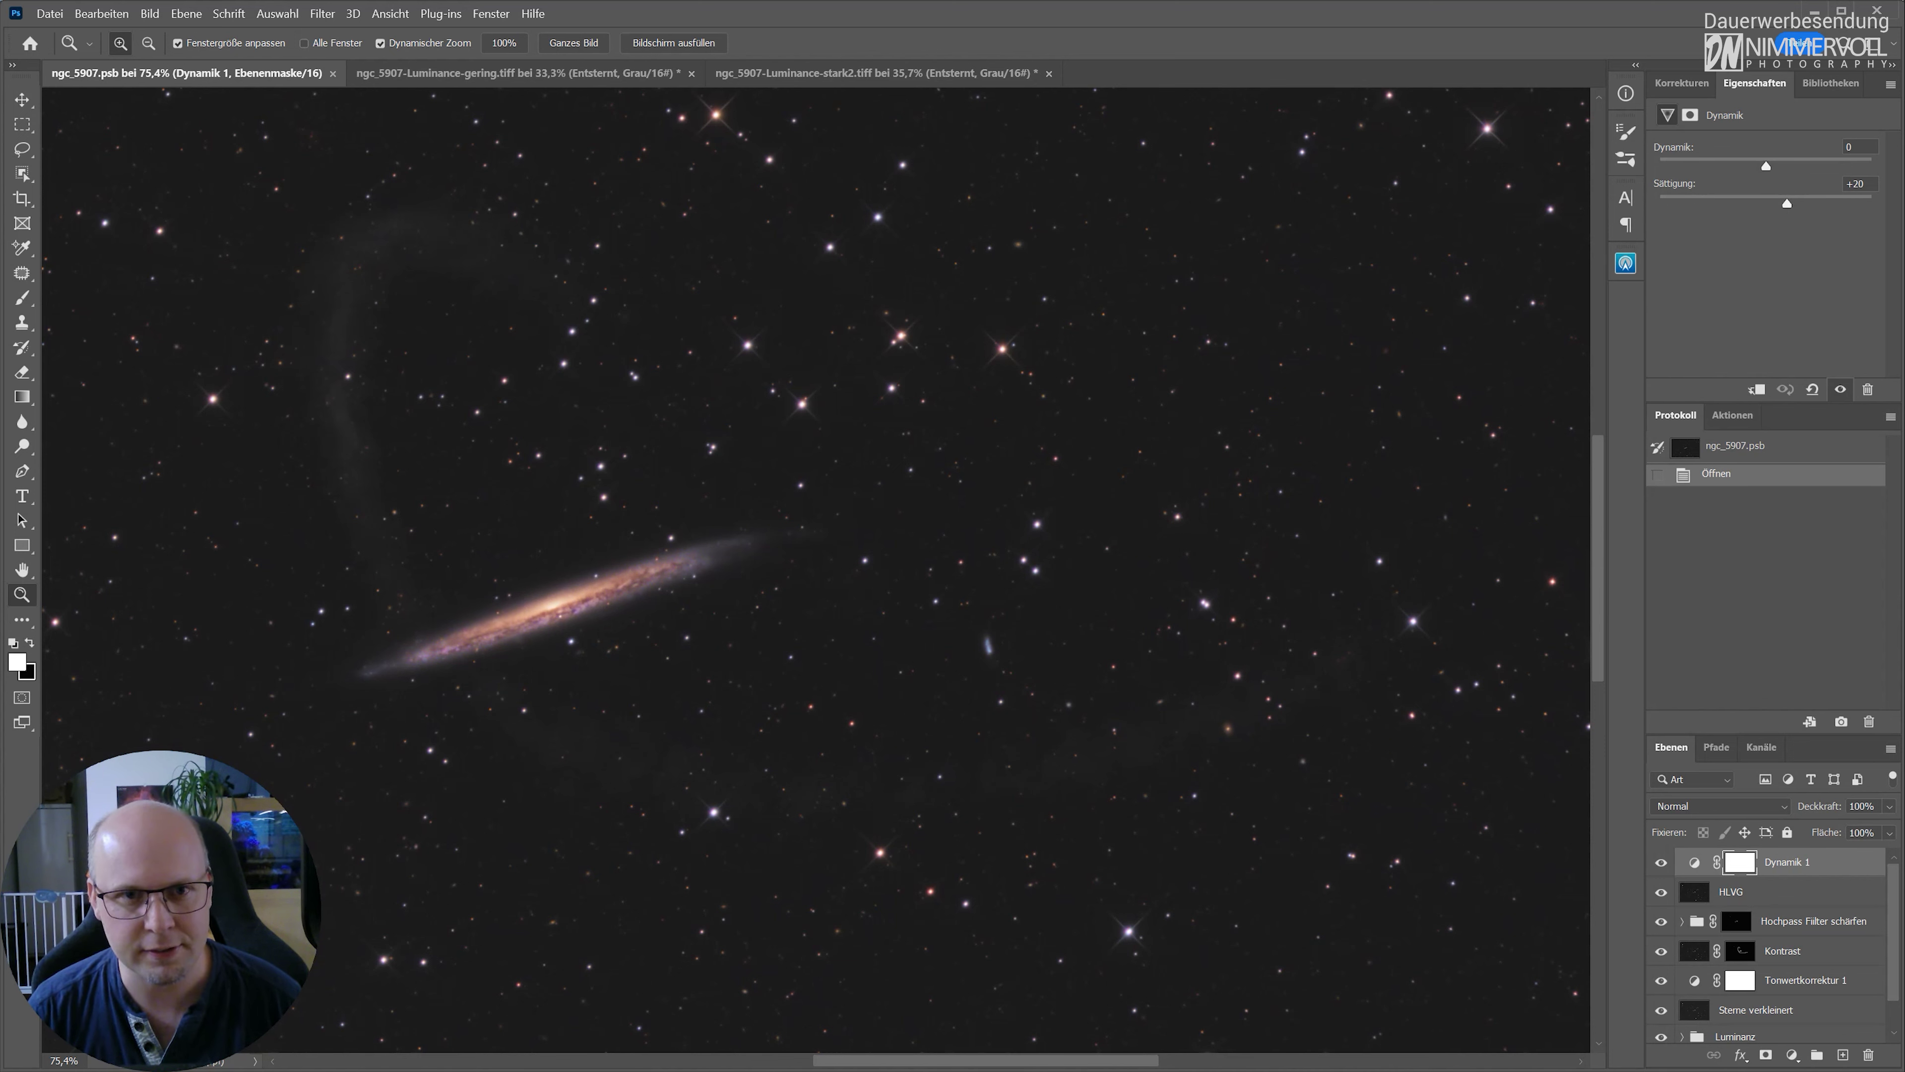
left_click(778, 74)
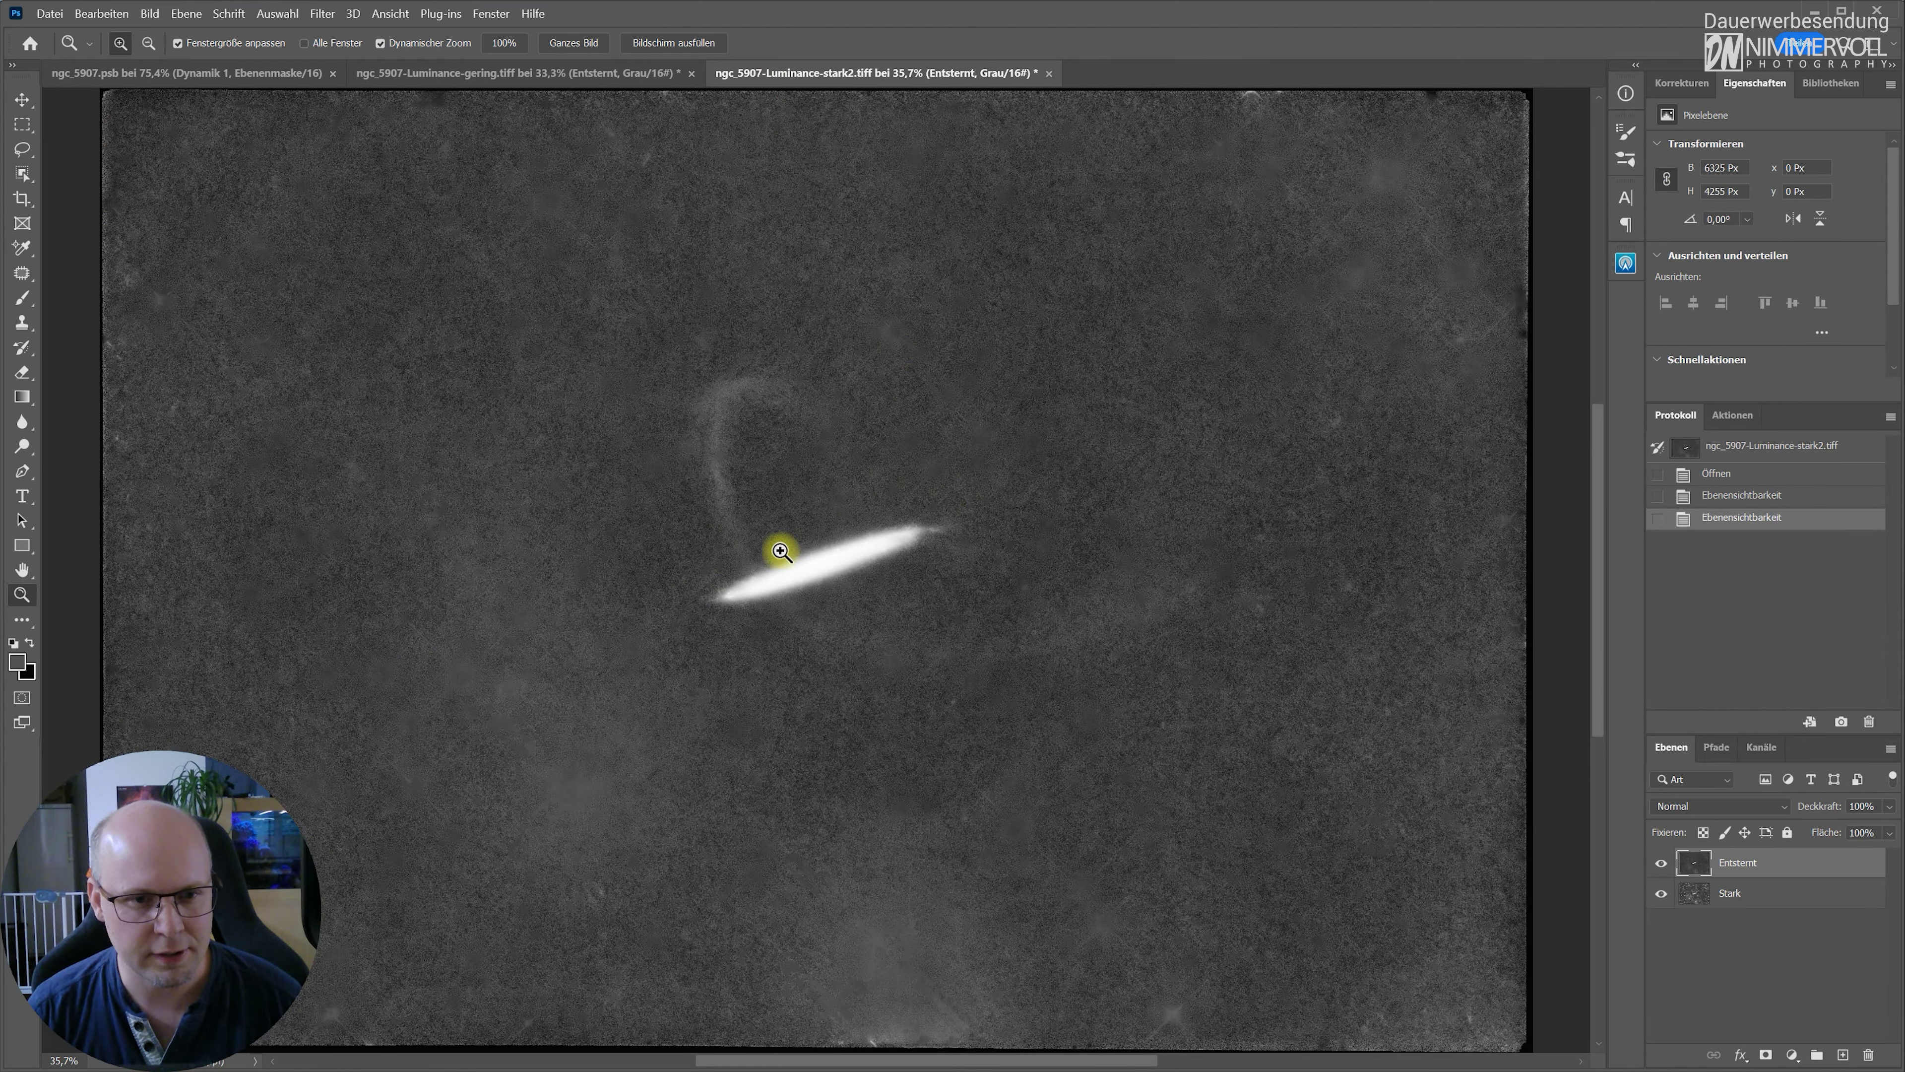
left_click(248, 73)
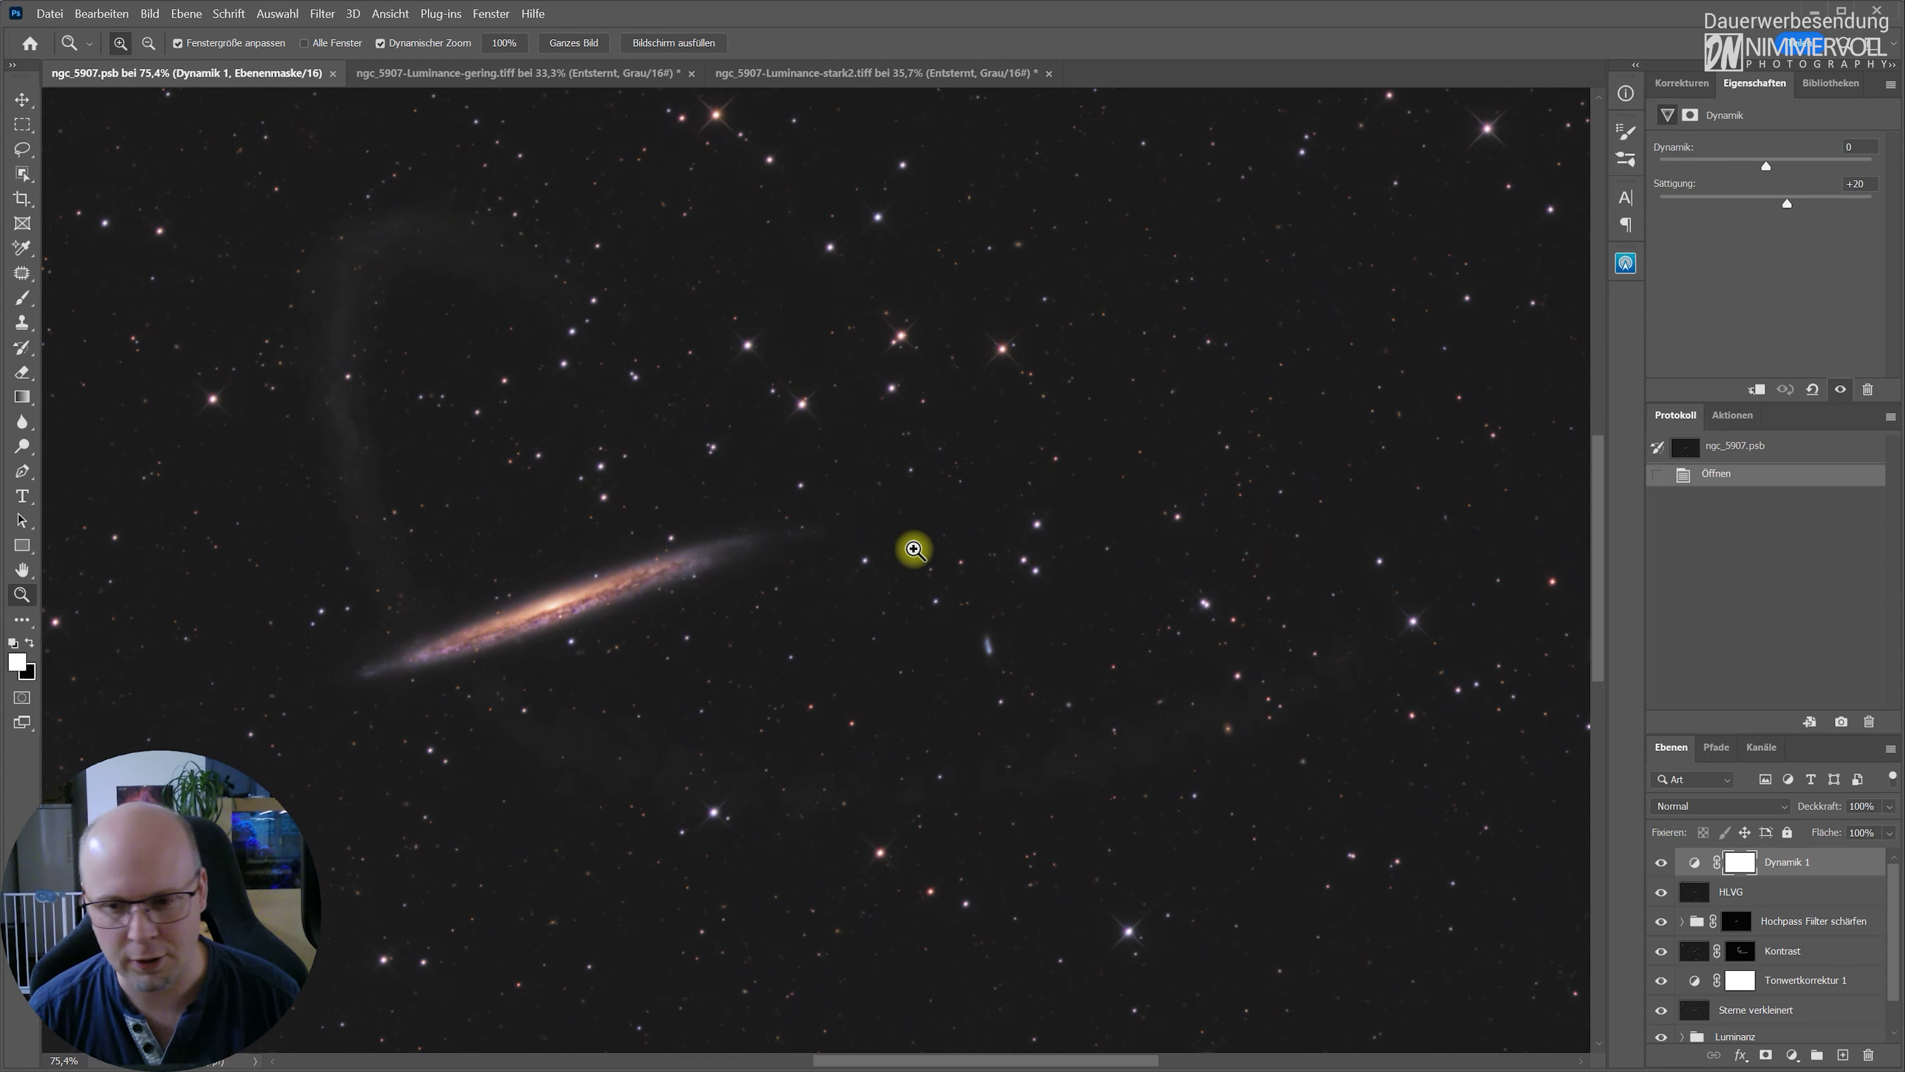
- Inspect the tidal stream in ngc_5907.psb at 200% magnification, following it from the loop to the area below the galaxy
left_click(353, 408)
left_click(375, 412)
key("h")
left_click_drag(322, 507, 480, 795)
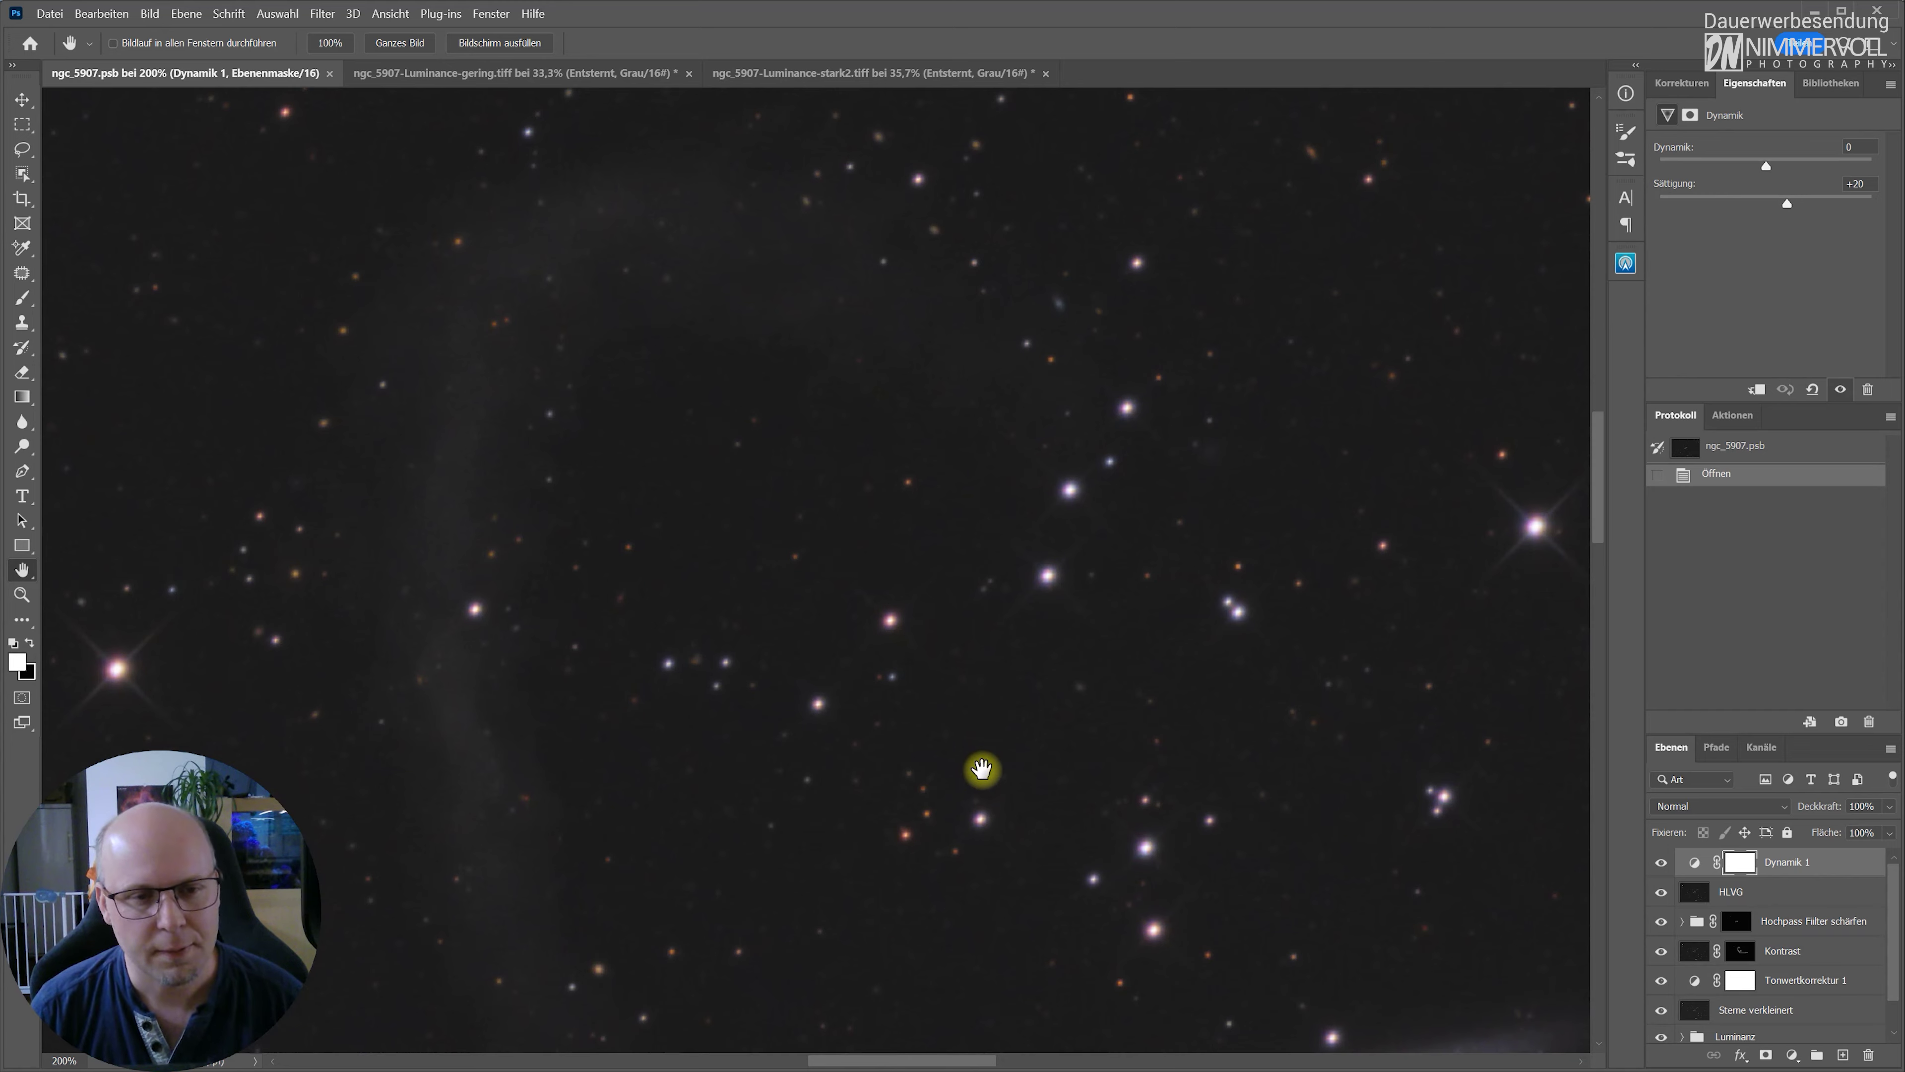
left_click_drag(993, 771, 965, 596)
left_click_drag(1181, 757, 1148, 630)
mouse_move(1239, 788)
left_mouse_down()
mouse_move(1089, 634)
mouse_move(1221, 723)
mouse_move(1184, 663)
mouse_move(1194, 627)
mouse_move(1048, 531)
left_mouse_up()
left_click_drag(1037, 638, 930, 616)
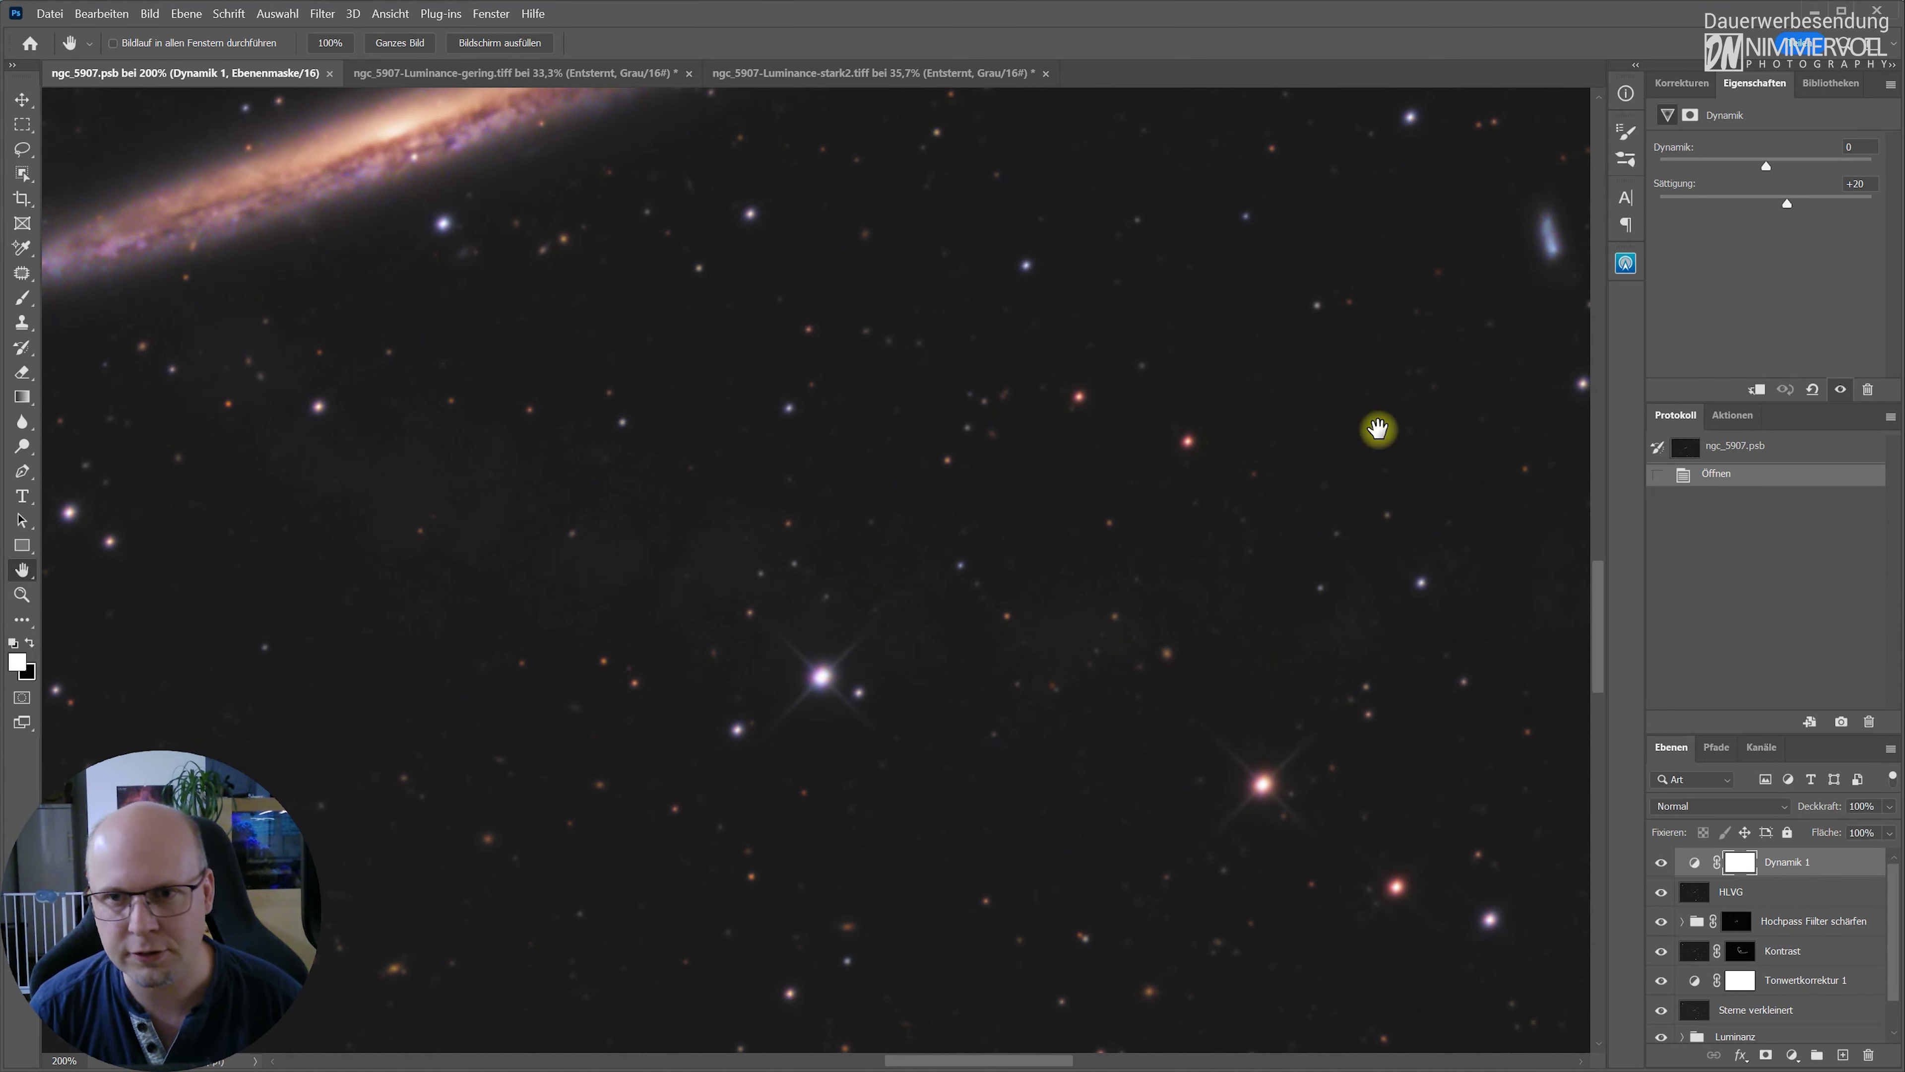
left_click(1689, 82)
left_click(1725, 126)
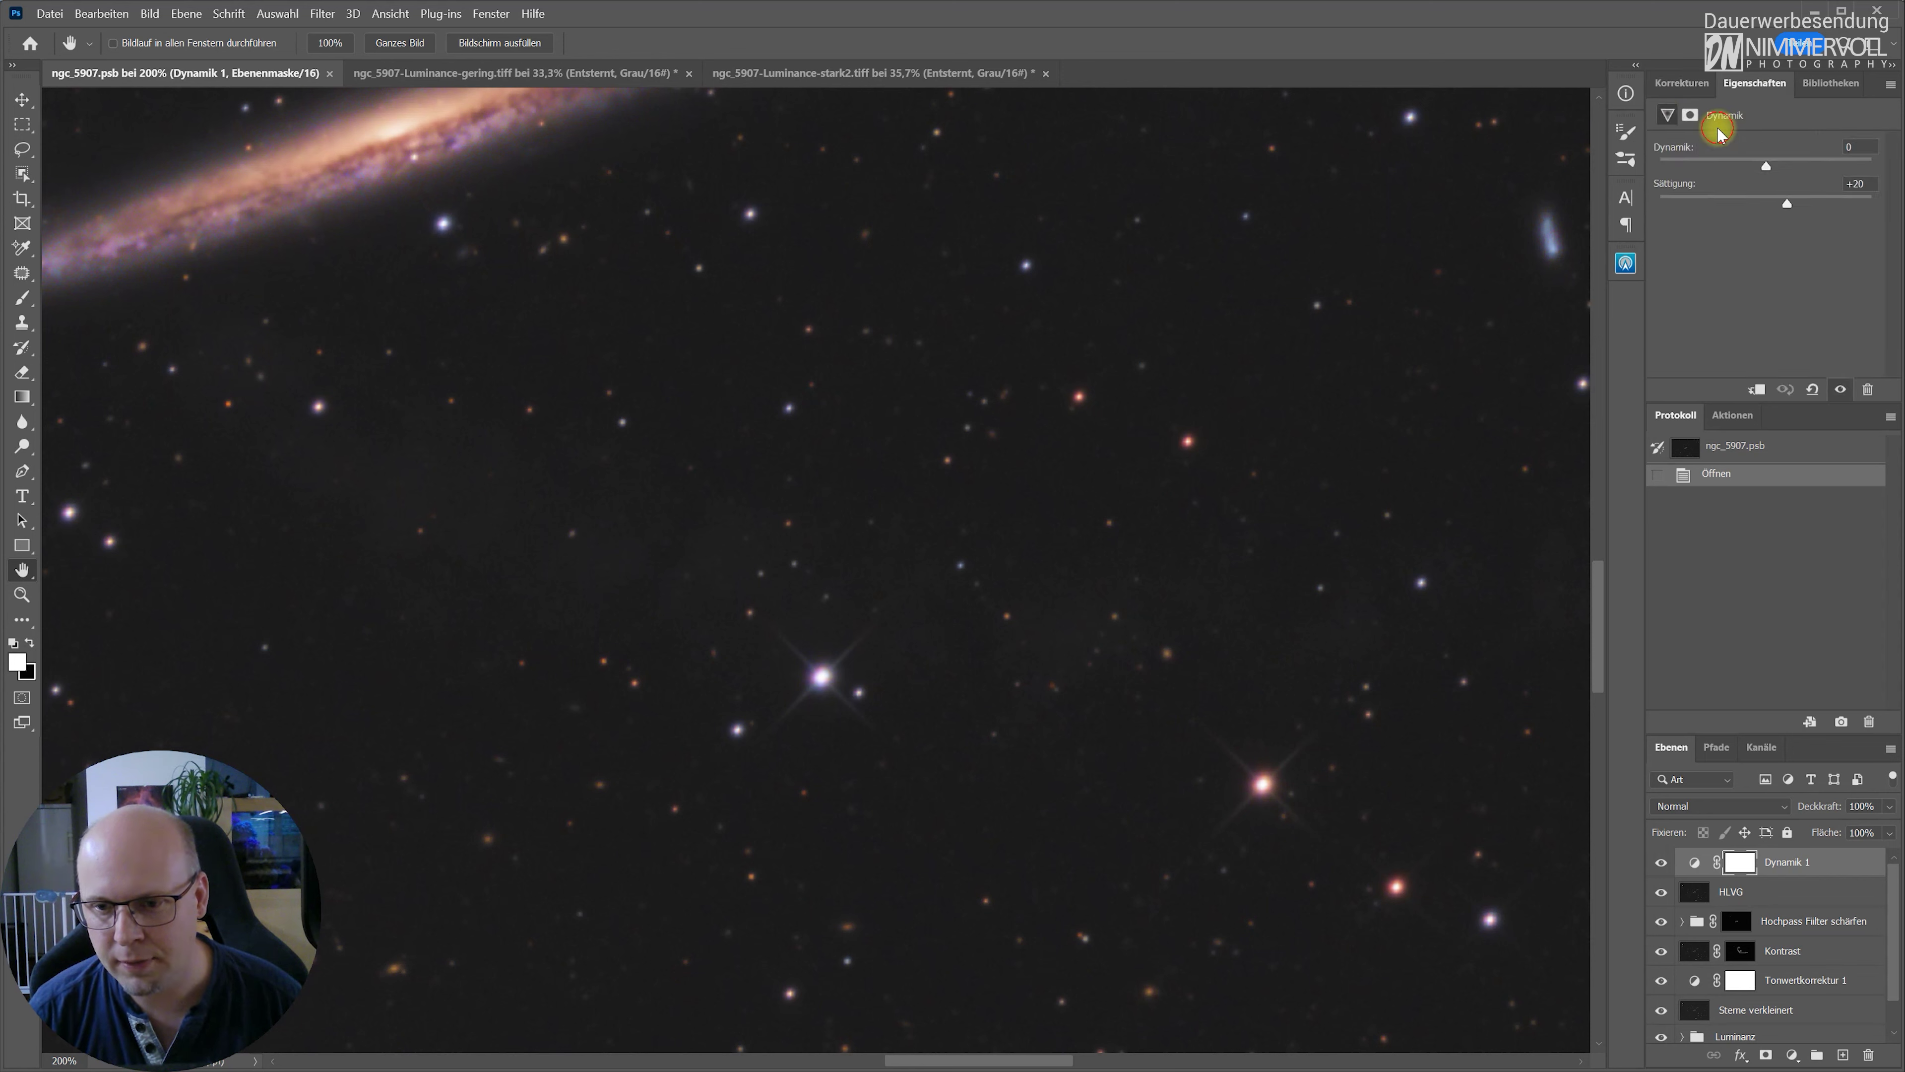